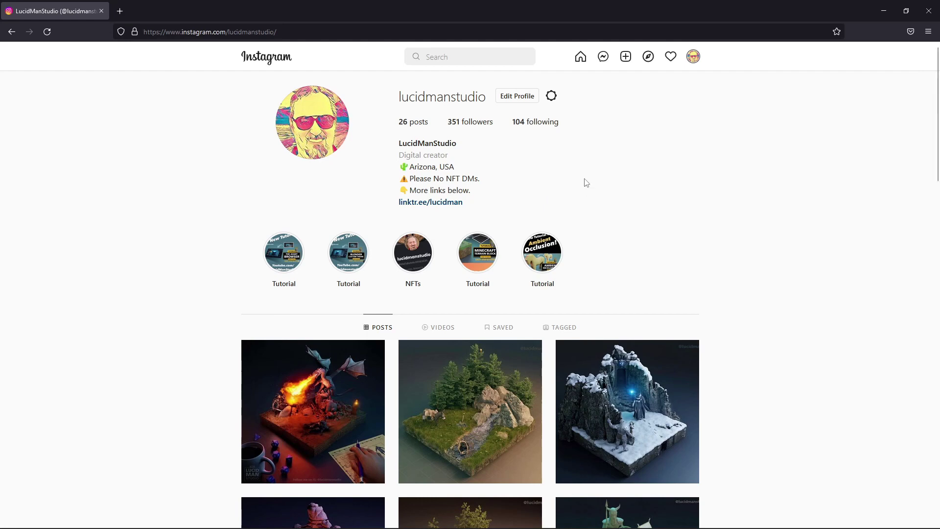
Browse the studio's Instagram posts and open the Wolf Gang render.
scroll(586, 182, "down", 1)
scroll(586, 182, "down", 1)
scroll(585, 182, "up", 2)
scroll(586, 179, "down", 1)
scroll(591, 219, "down", 2)
double_click(346, 374)
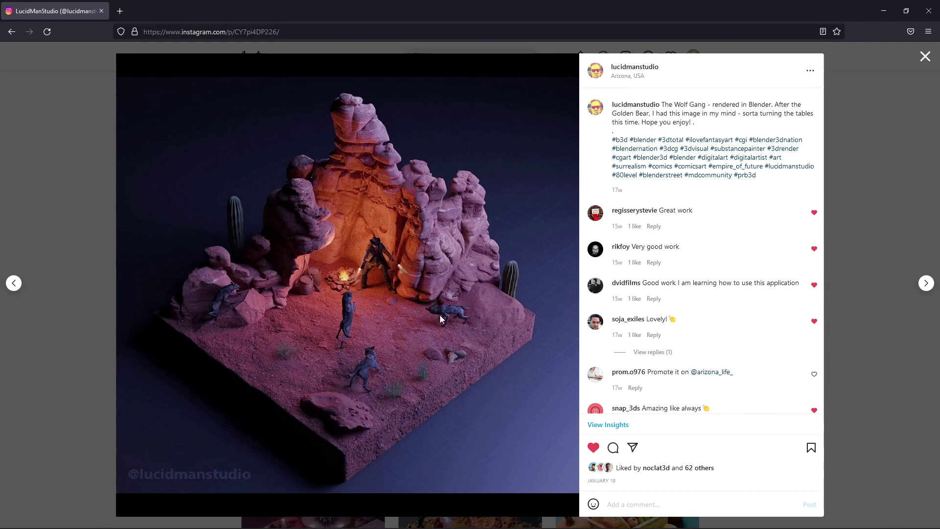
From Diffeomorphic's DAZ Importer Version 1.6 page, go to the import_daz Bitbucket repository and download it as a zip.
key("alt+Left")
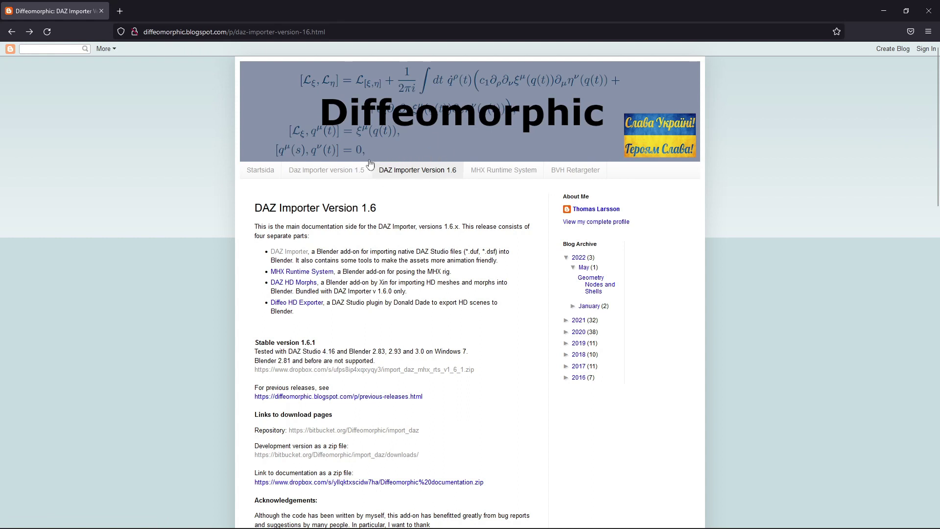
left_click(416, 175)
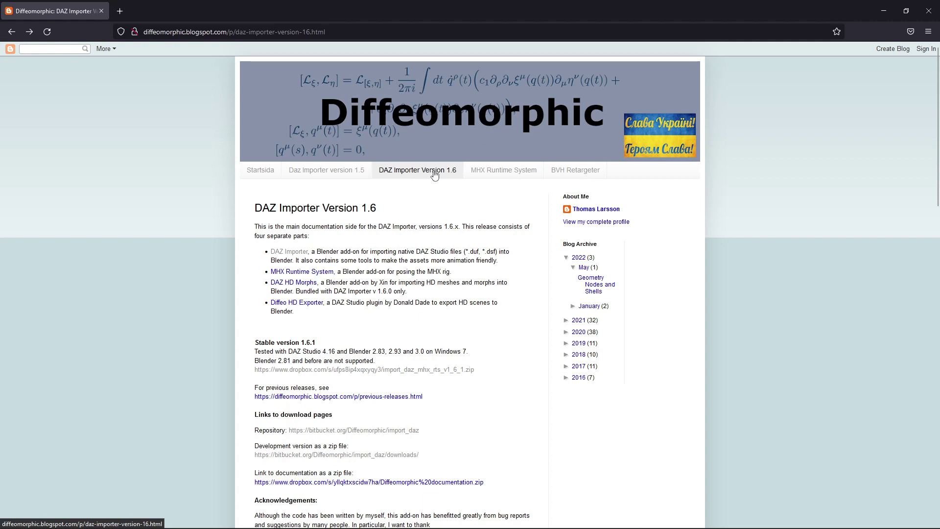
scroll(431, 196, "down", 2)
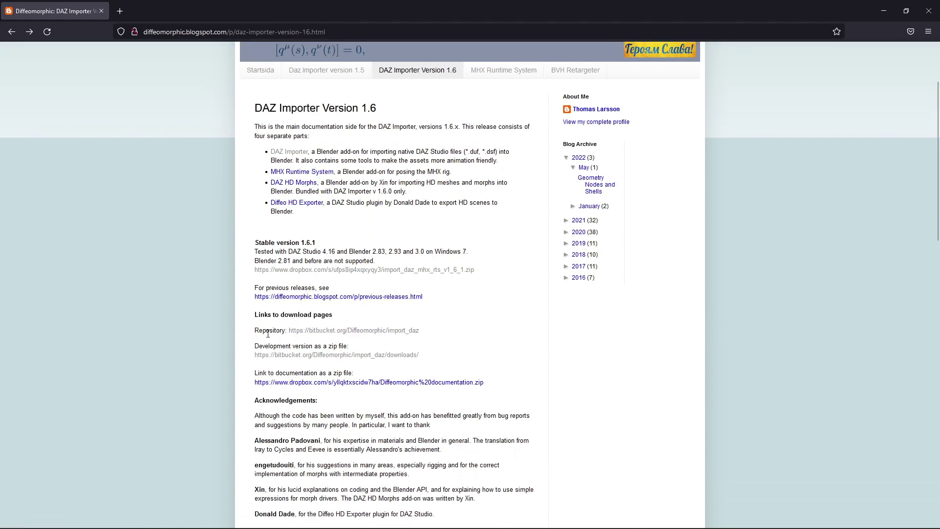
left_click(349, 331)
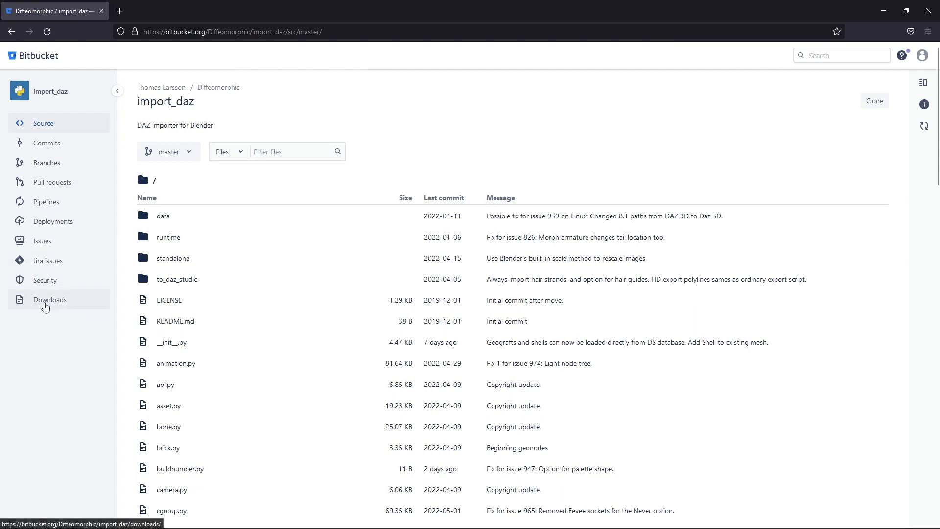
left_click(45, 304)
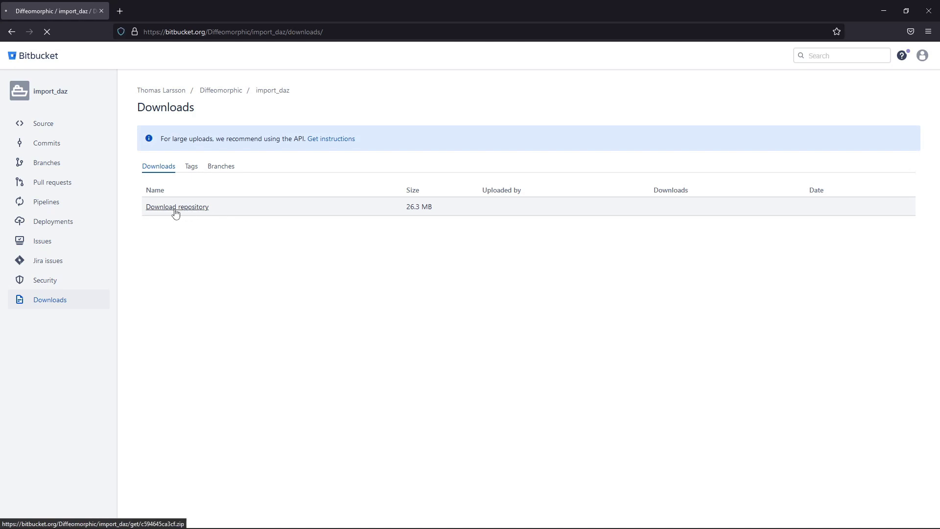
left_click(176, 213)
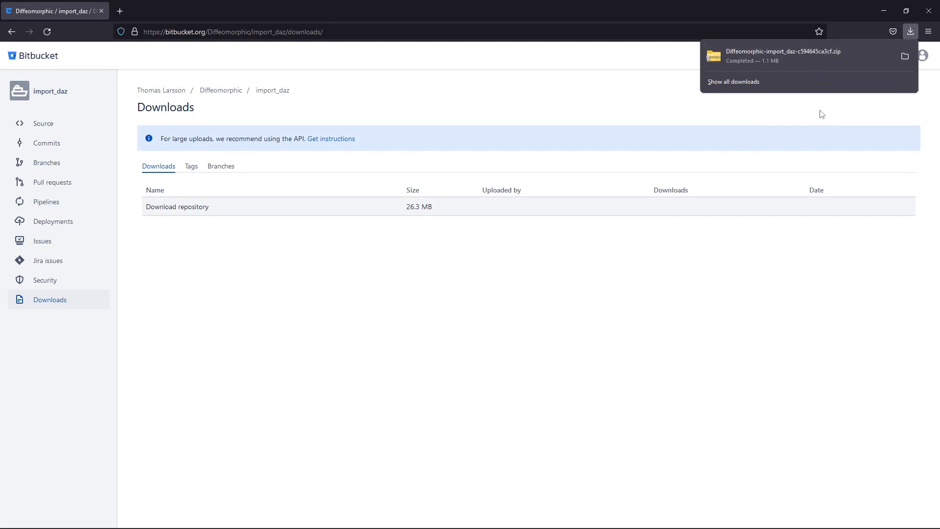
Switch to File Explorer and extract the Diffeomorphic-import_daz zip in the Blender Addons folder to its suggested destination.
key("alt+Tab")
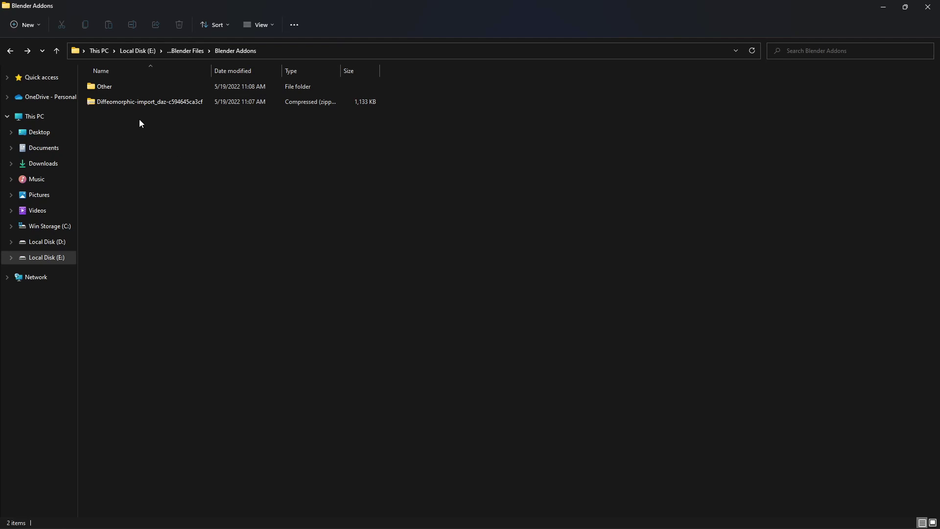
left_click(126, 105)
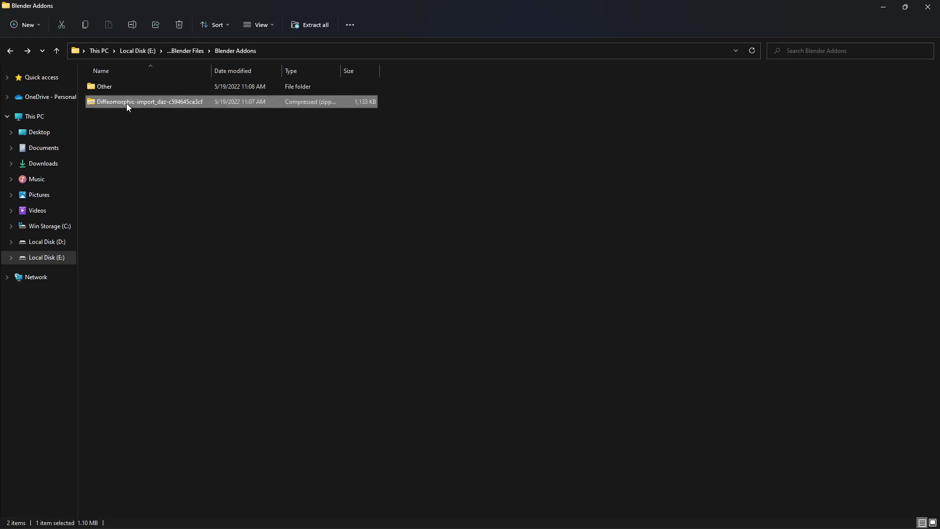
right_click(126, 104)
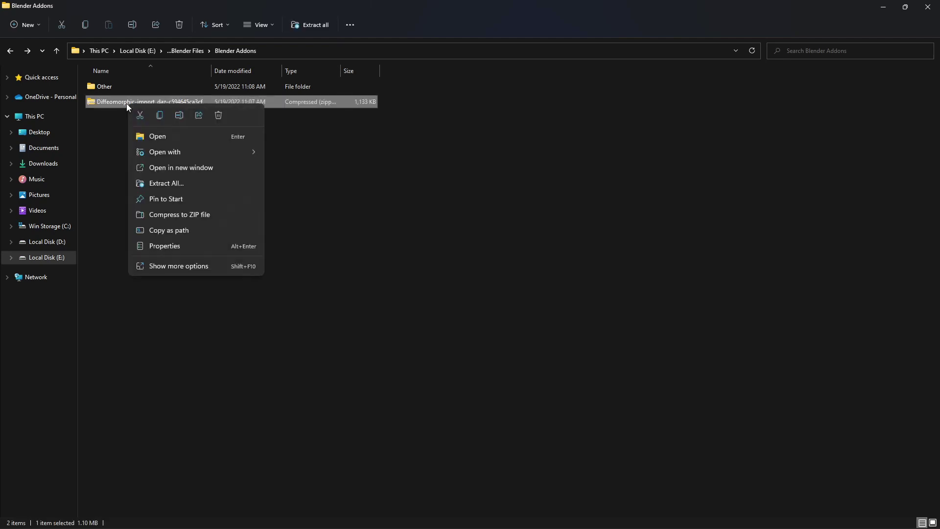
left_click(177, 183)
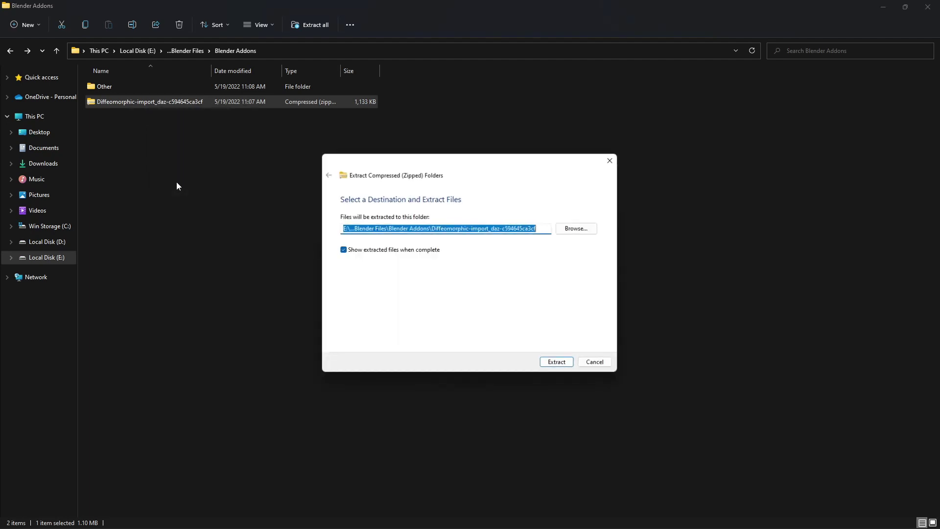
left_click(558, 365)
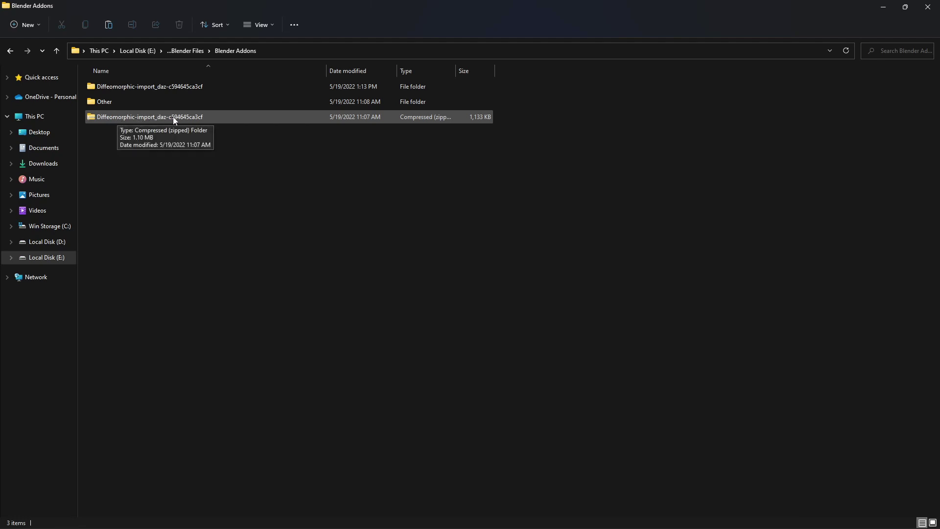
Copy the Diffeomorphic folder and the diffeomorphic image from the Scripts folder inside the extracted add-on's to_daz_studio folder.
double_click(127, 86)
double_click(134, 87)
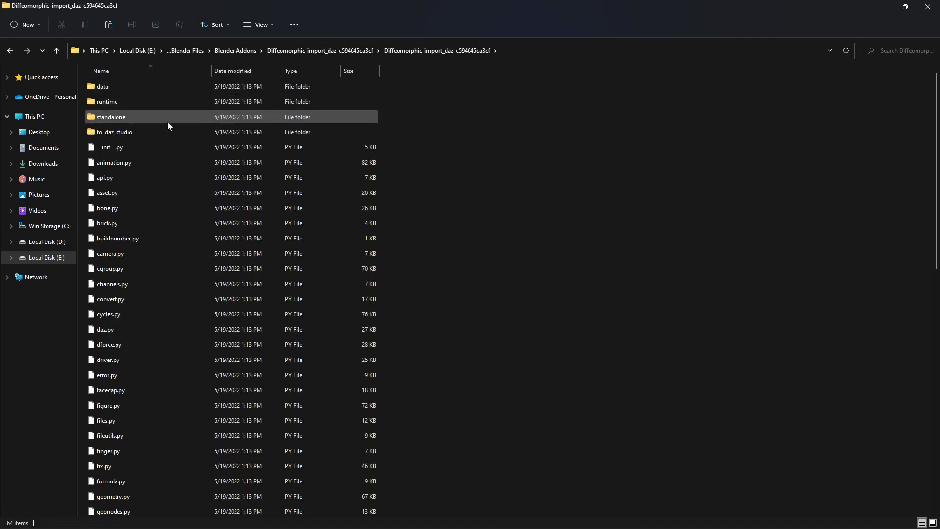
double_click(114, 131)
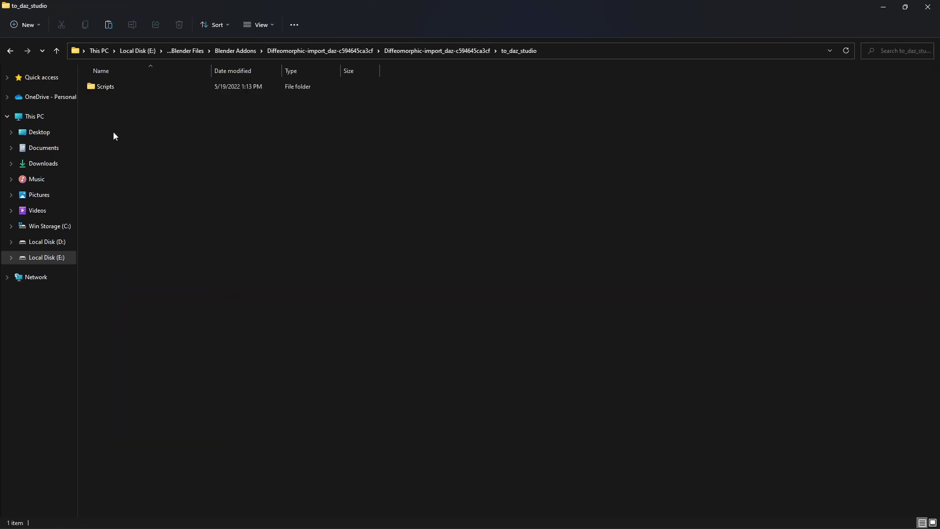
double_click(107, 86)
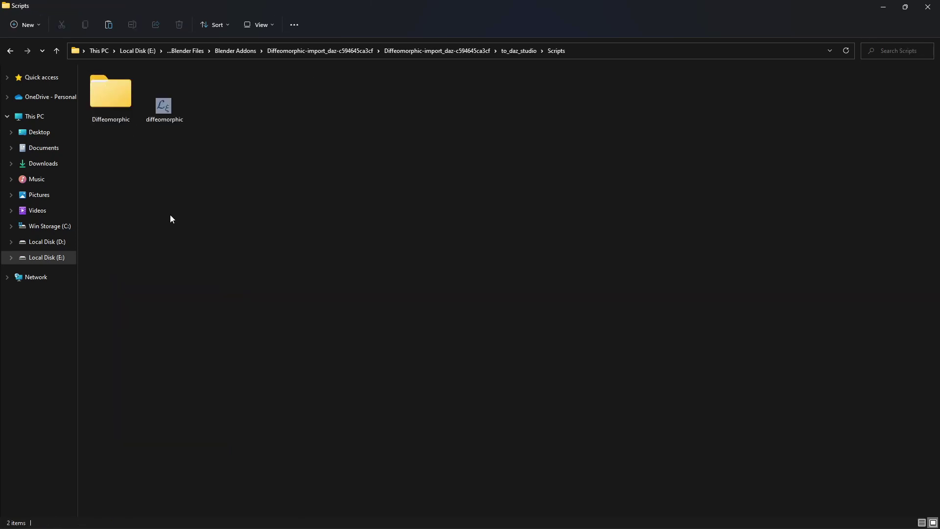
left_click_drag(102, 221, 201, 88)
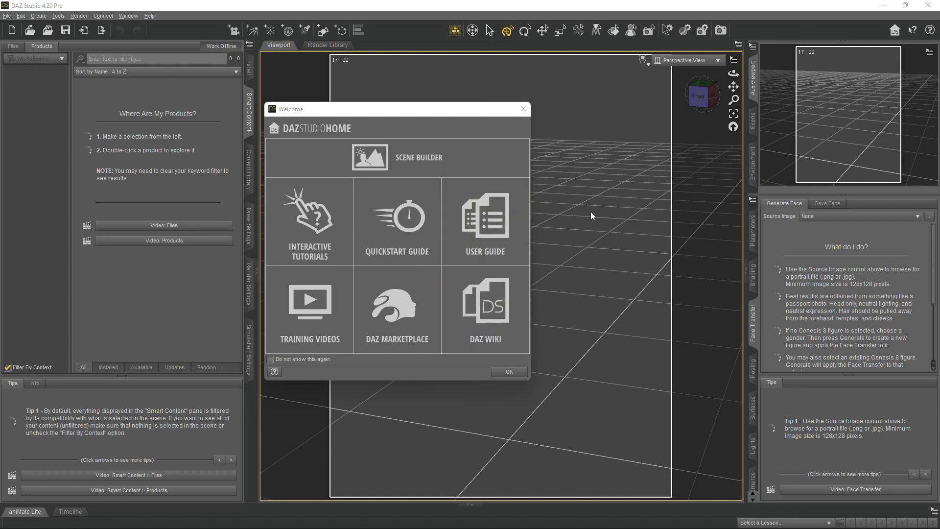
In DAZ Studio, dismiss the Welcome window, expand DAZ Studio Formats in the Content Library and widen its folder tree.
left_click(523, 110)
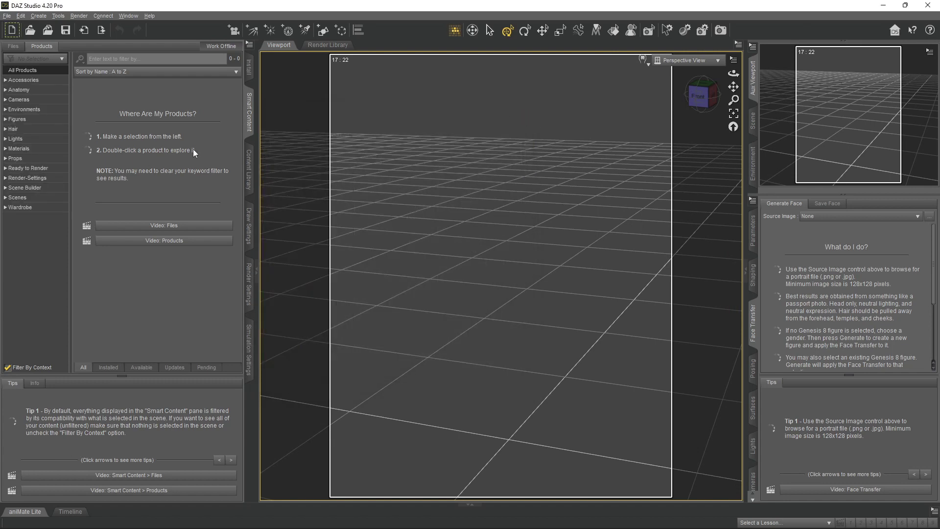
left_click(250, 185)
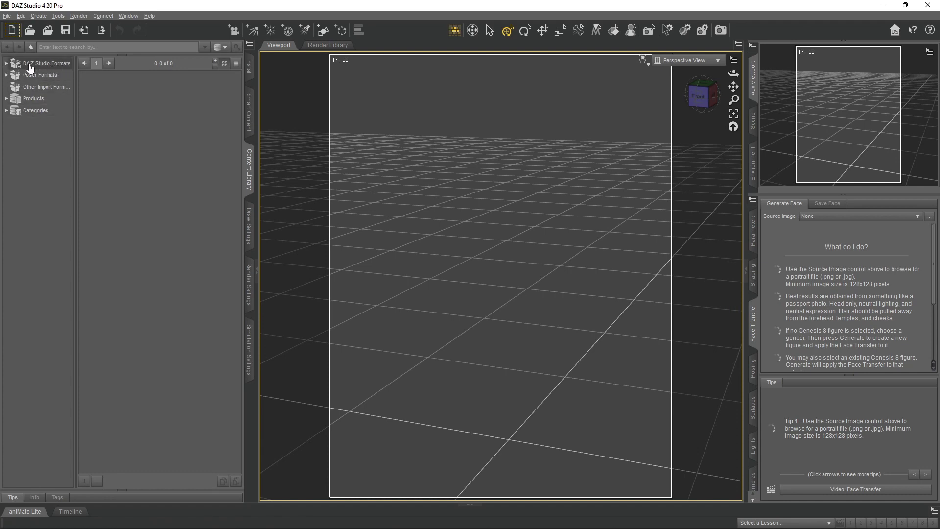
left_click(6, 63)
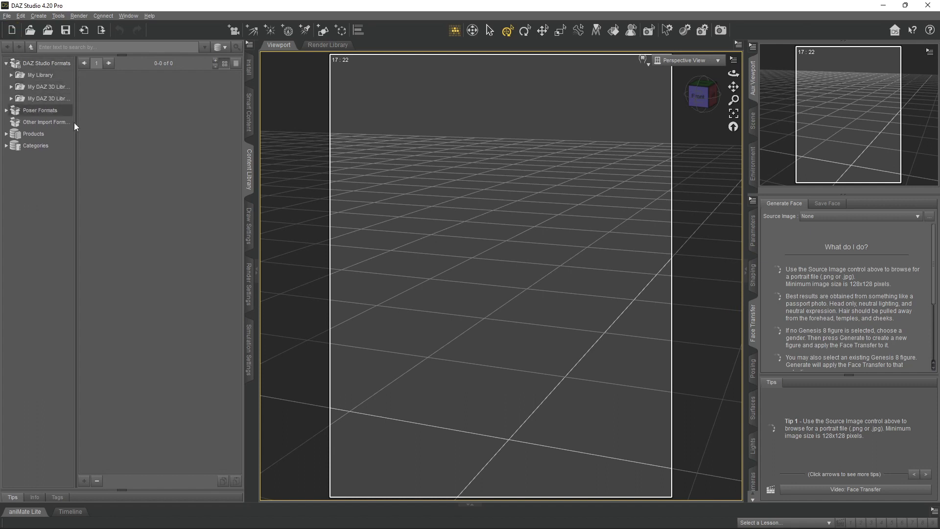
left_click_drag(76, 138, 119, 140)
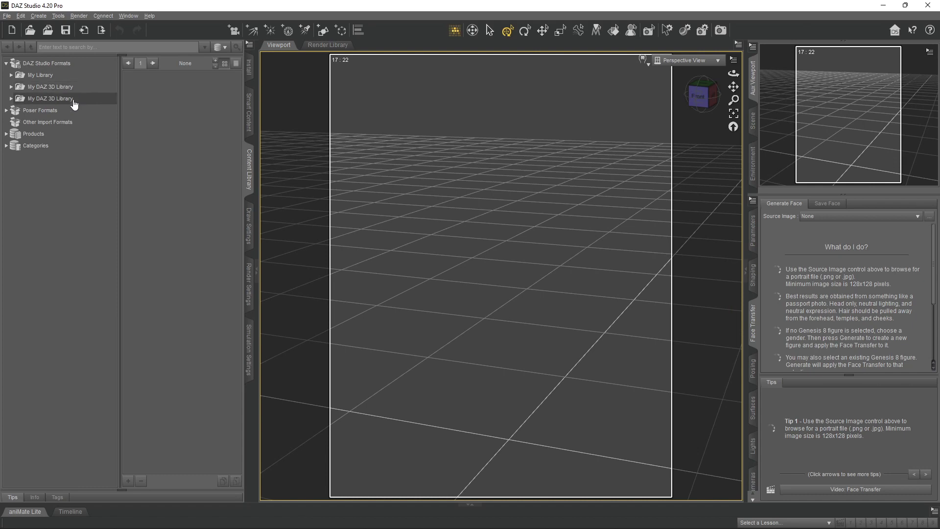
Browse to the folder location of Scripts in the first My DAZ 3D Library and paste the copied Diffeomorphic folder and image there.
left_click(10, 88)
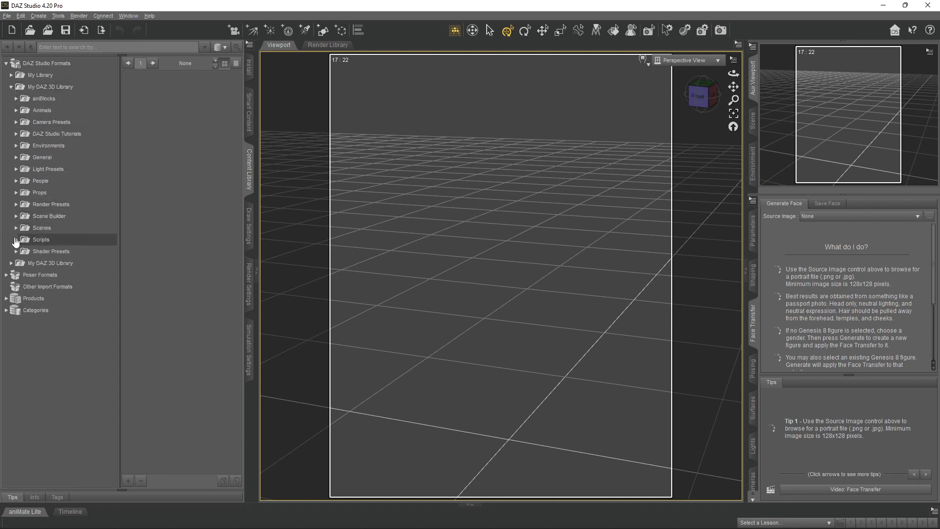
left_click(47, 240)
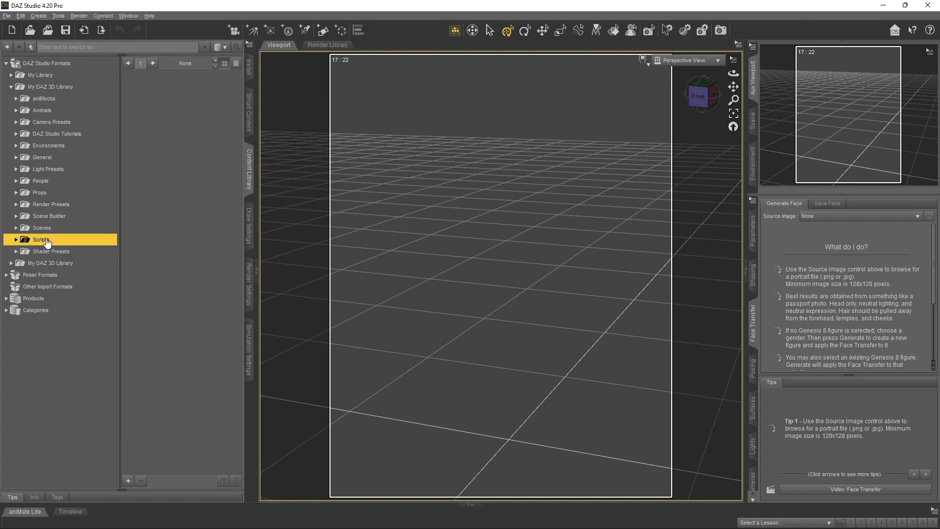
right_click(47, 240)
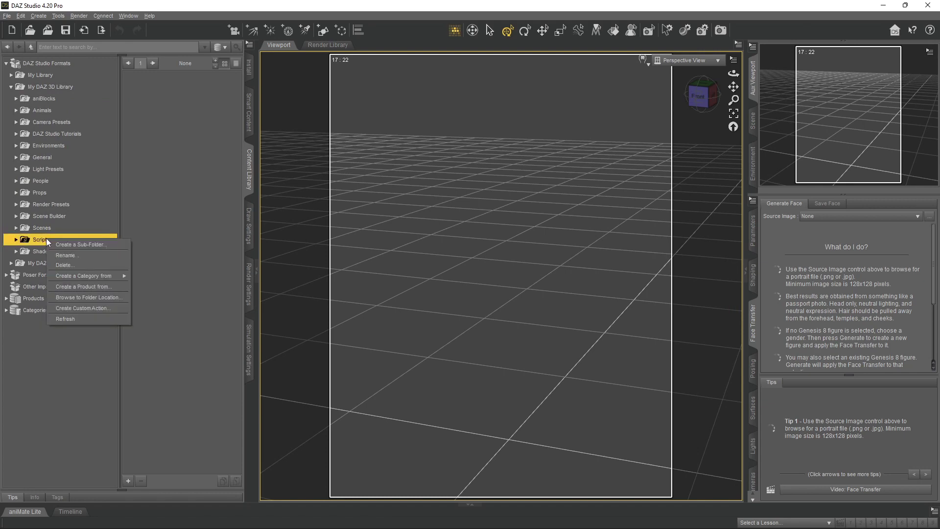
left_click(90, 296)
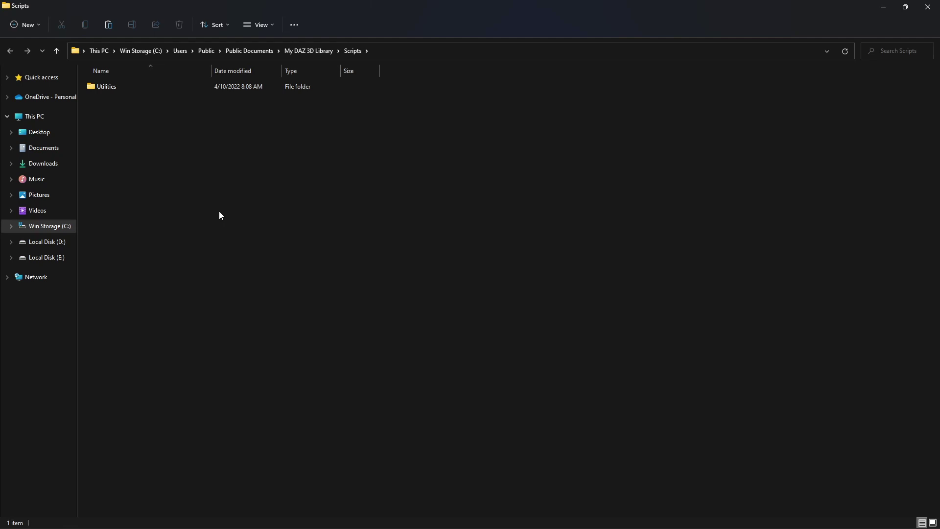
key("ctrl+v")
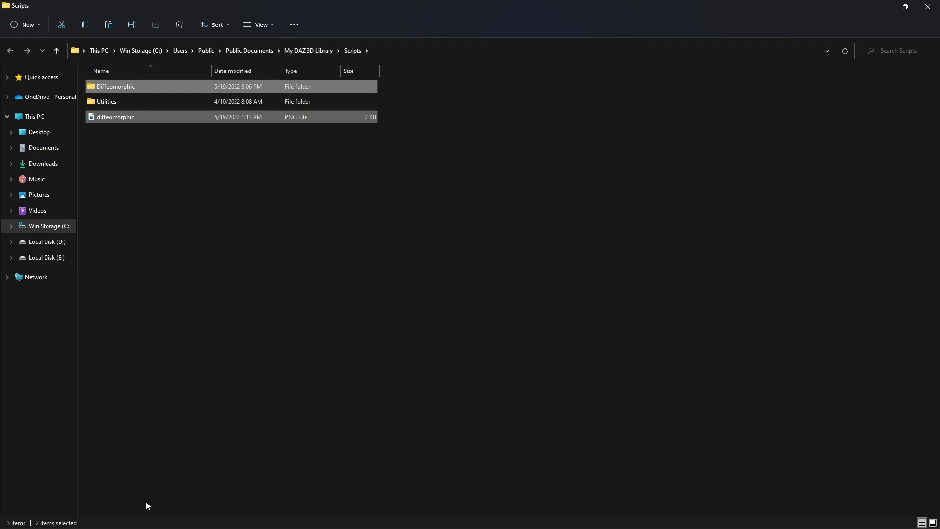
Return to DAZ Studio, refresh the Scripts folder in the Content Library and open its Diffeomorphic subfolder.
left_click(123, 517)
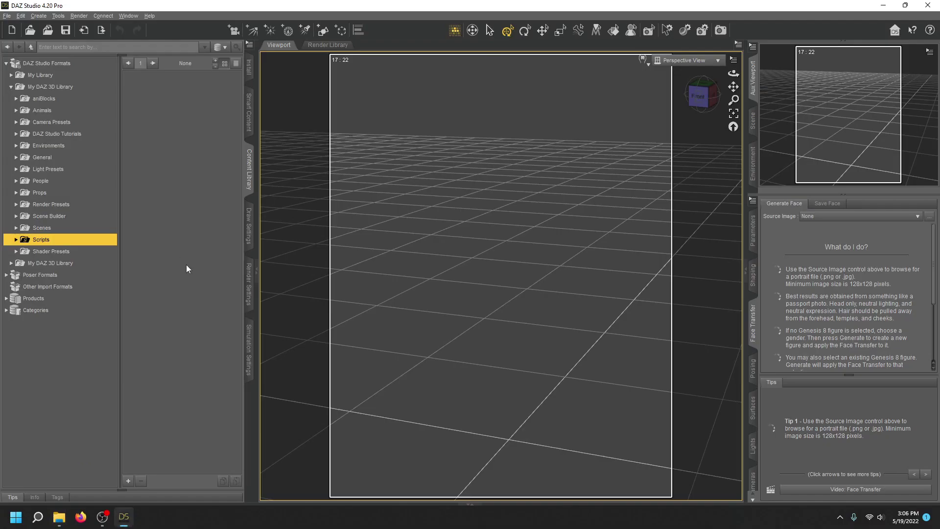
left_click(16, 240)
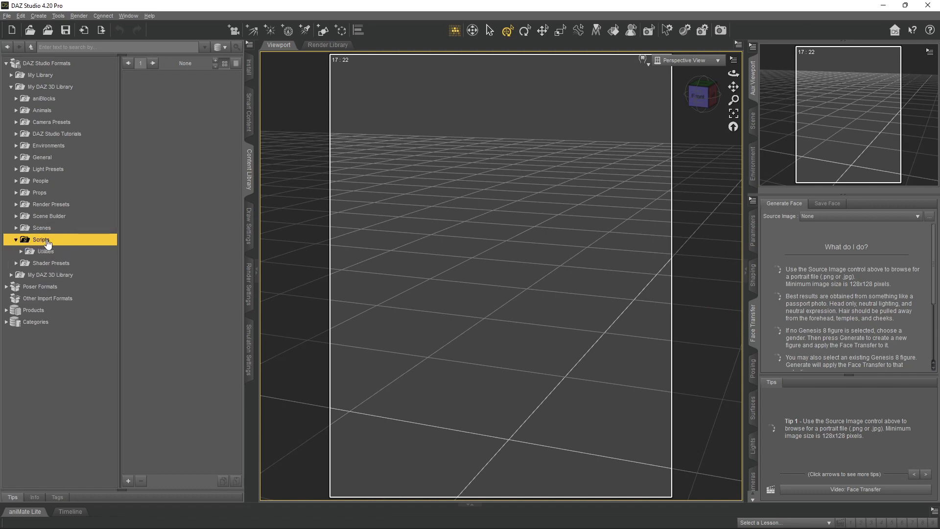
right_click(48, 240)
left_click(84, 309)
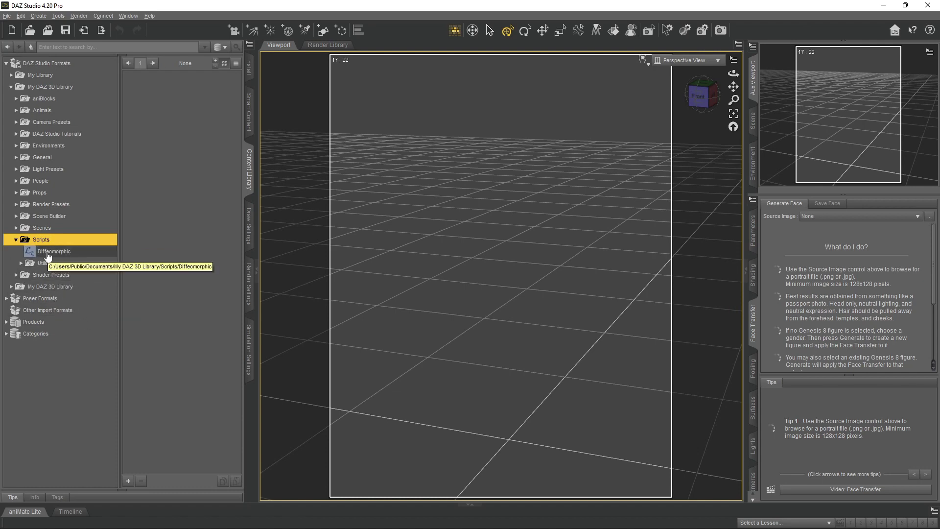
left_click(48, 253)
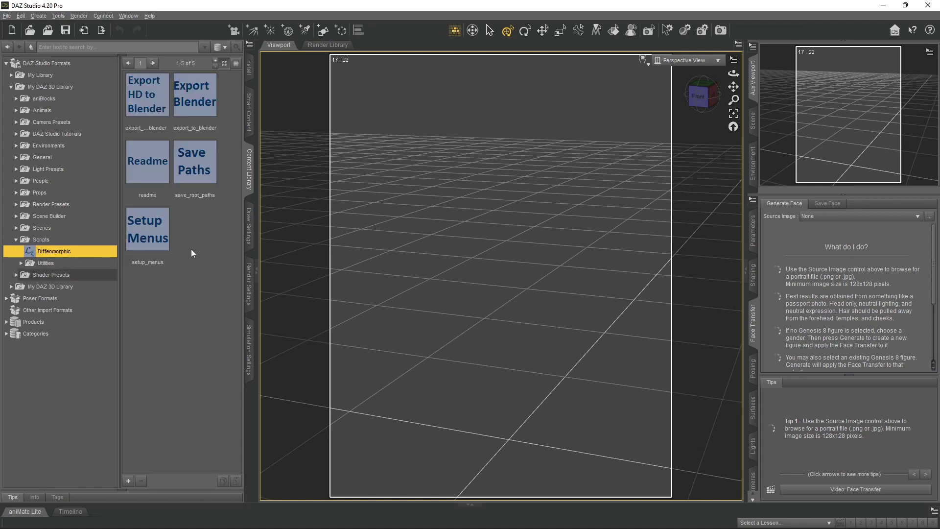
Run the setup_menus script to add the Blender export commands, and check the File menu for them.
double_click(146, 235)
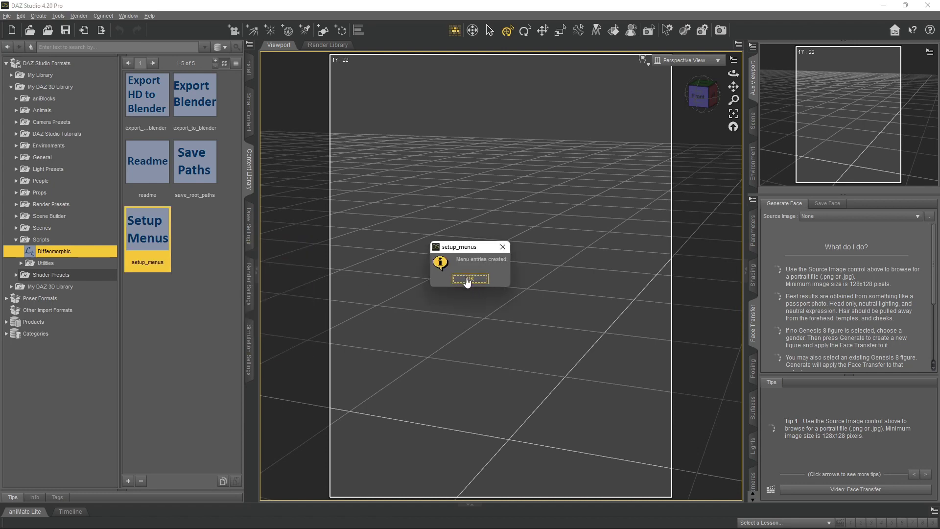
left_click(469, 279)
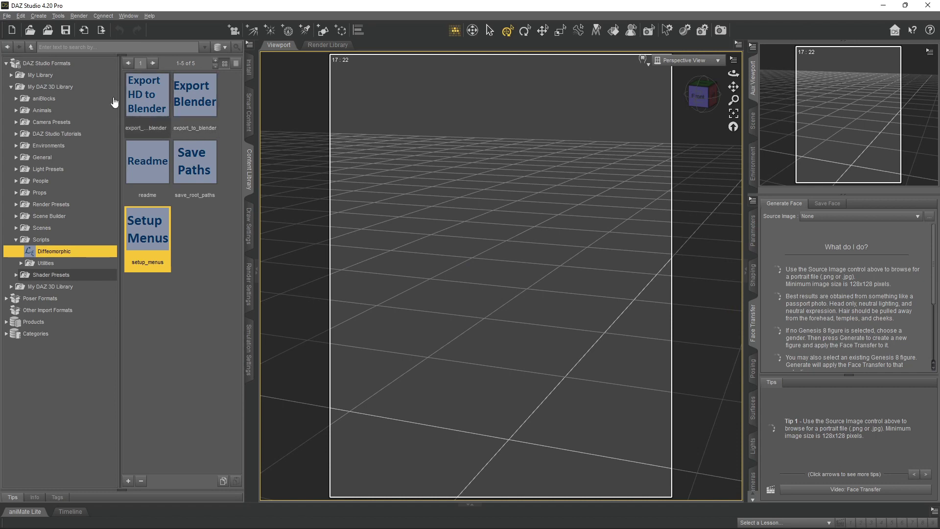
left_click(8, 16)
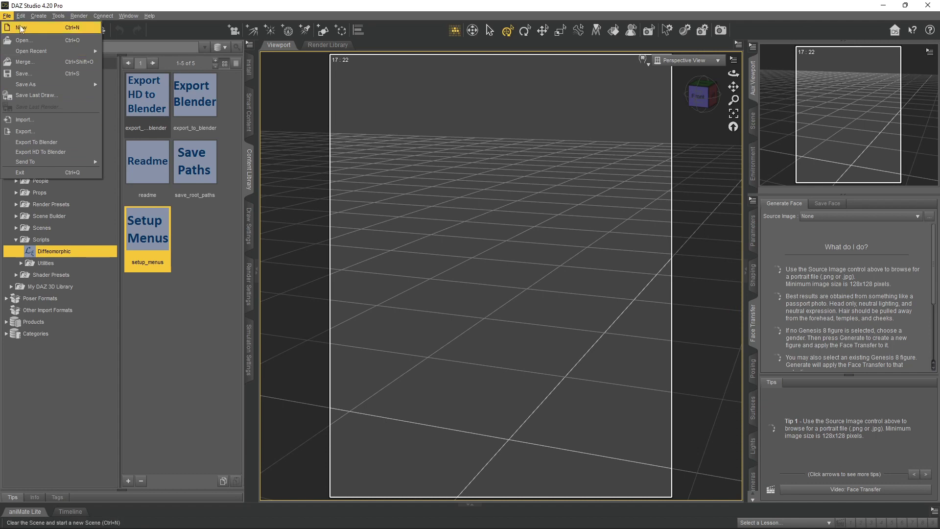
left_click(160, 308)
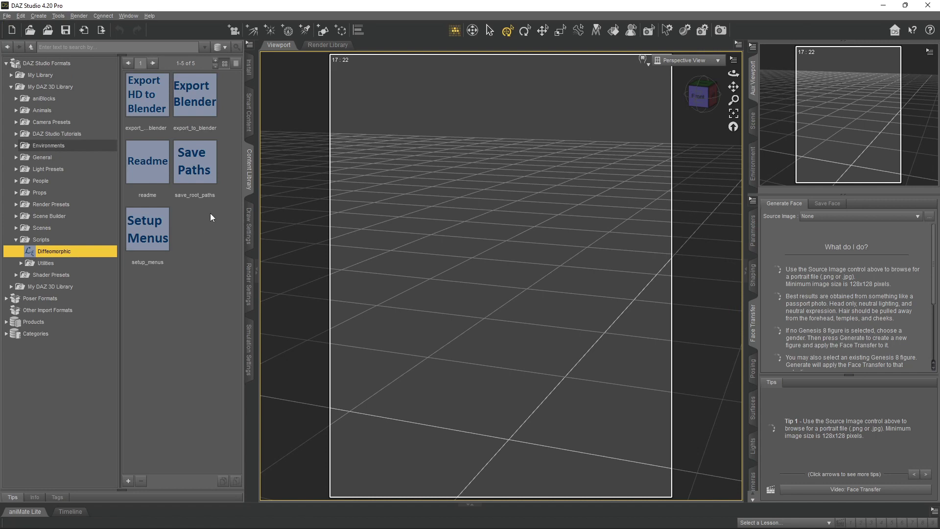
Run the save_root_paths script and save import-daz-paths as a JSON file in the Diffeomorphic folder on the Desktop.
double_click(200, 155)
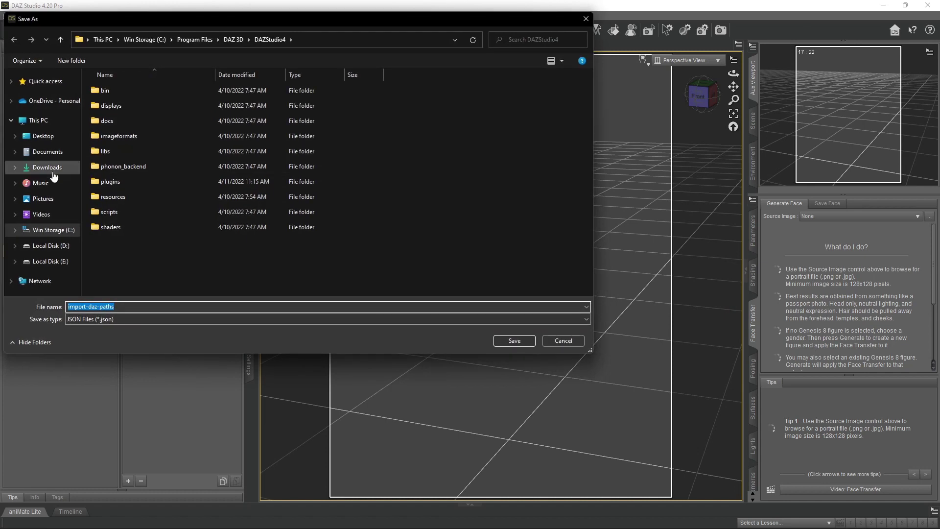
left_click(53, 138)
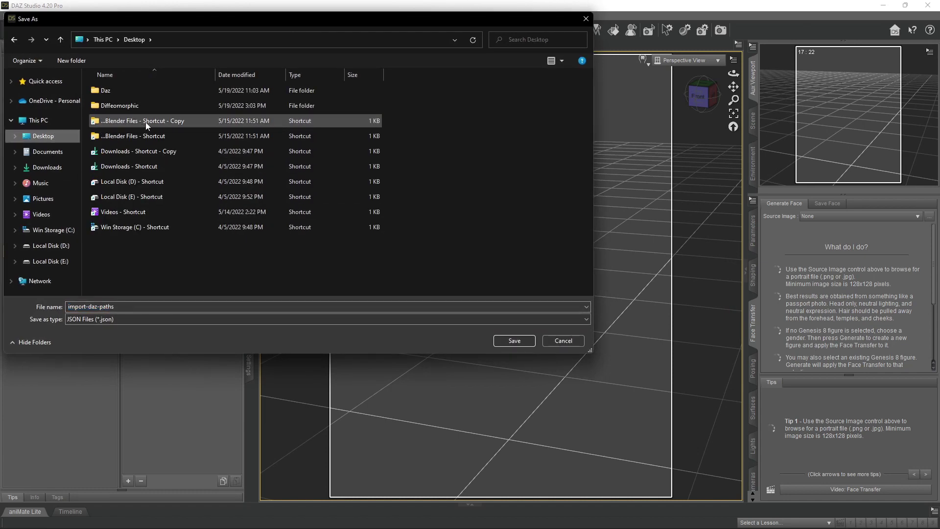
double_click(121, 105)
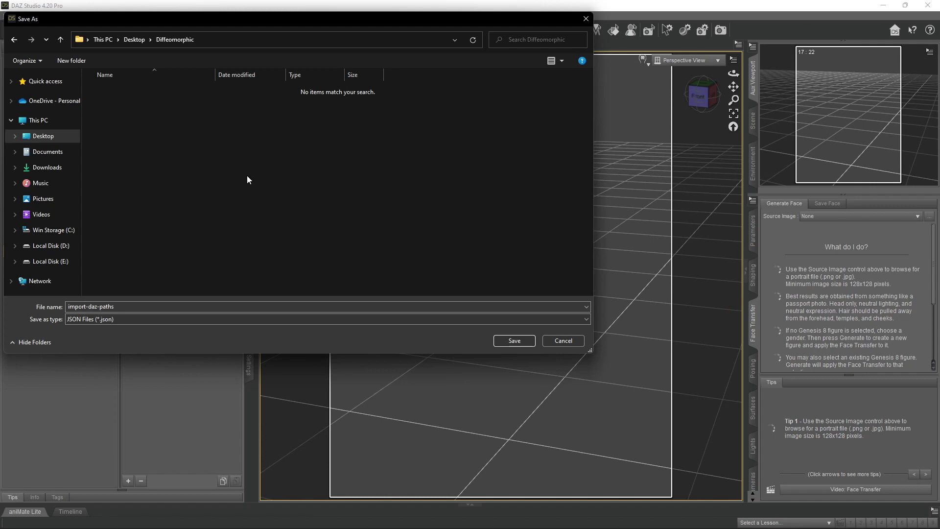
left_click(514, 341)
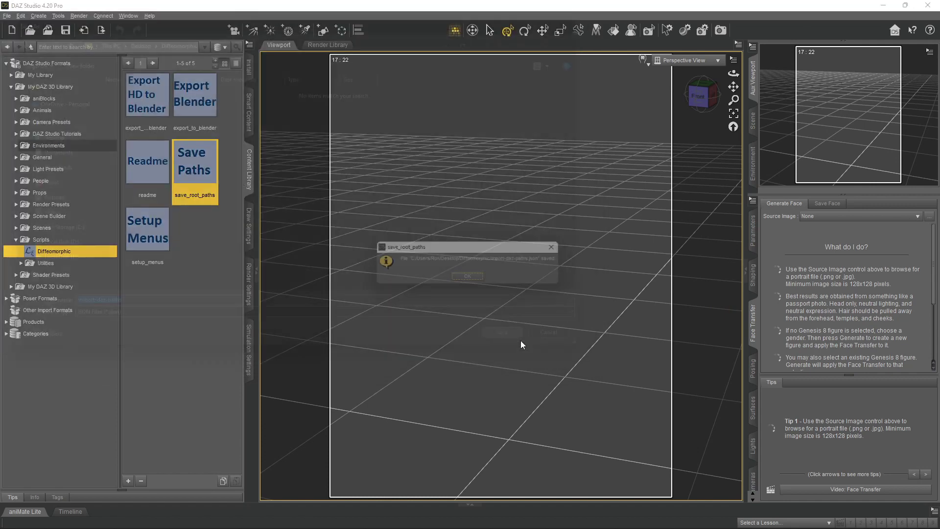
left_click(470, 279)
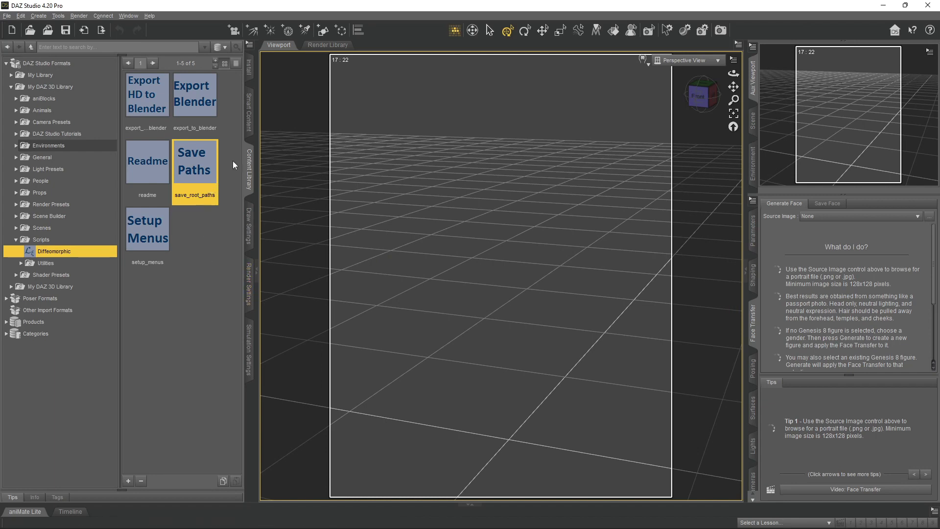
Load the Basic Male figure from Genesis Starter Essentials in Smart Content and set the viewport draw style to NVIDIA Iray.
left_click(251, 121)
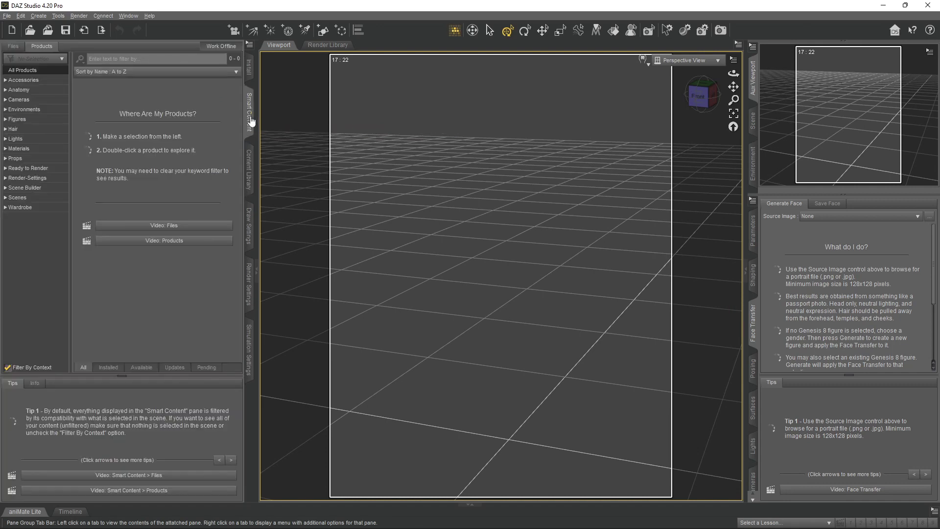
left_click(19, 120)
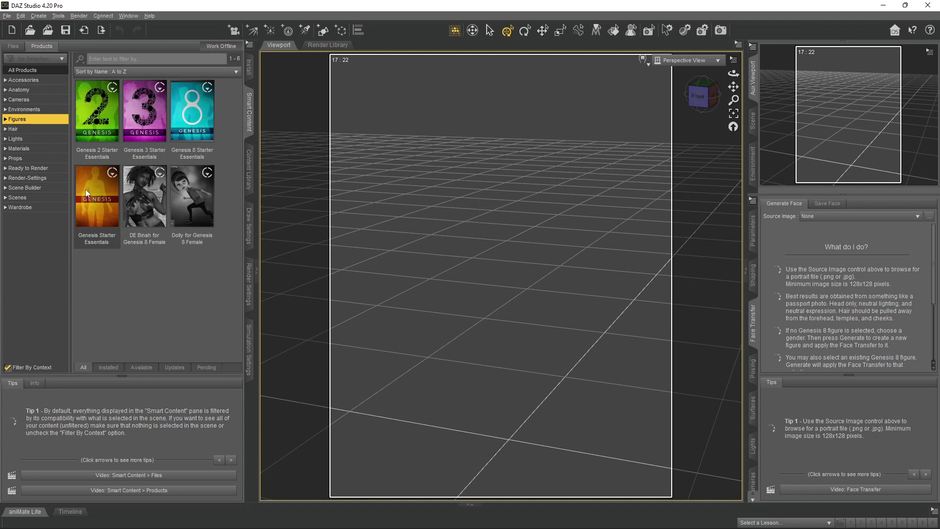
mouse_move(94, 205)
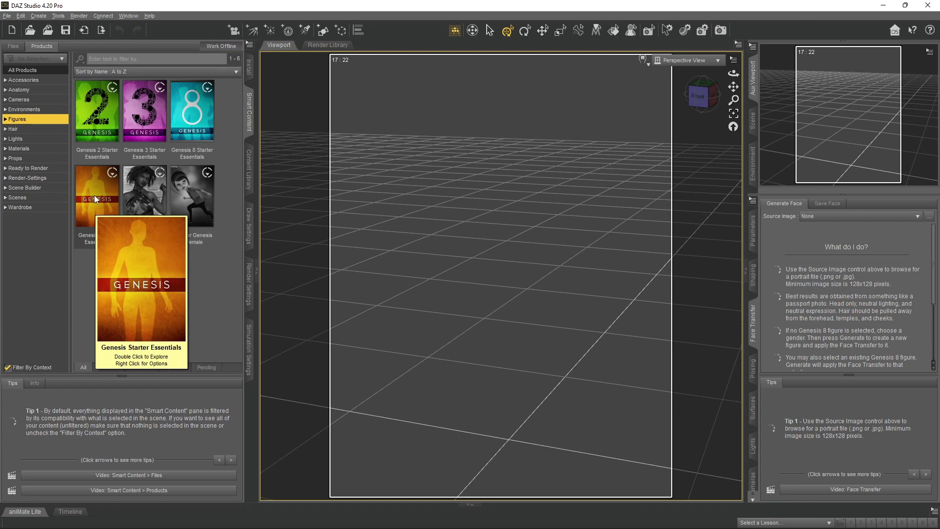
double_click(95, 194)
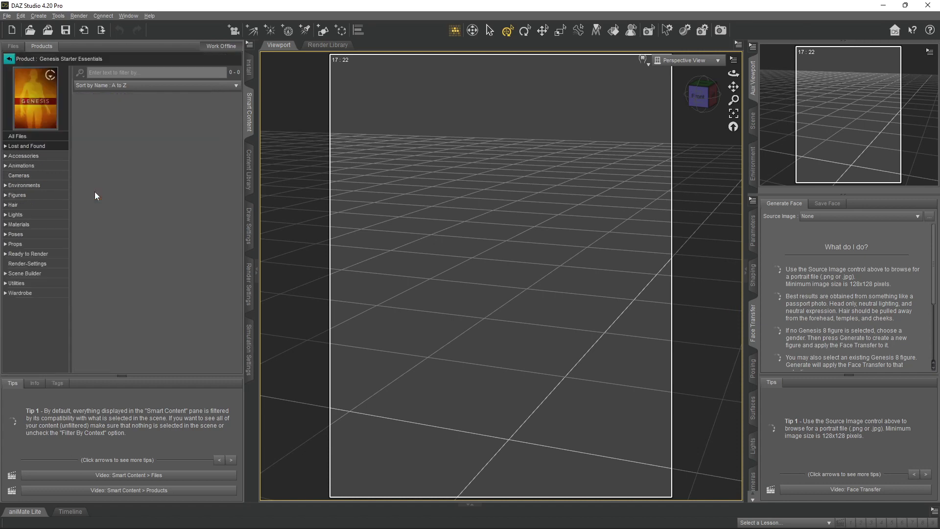
left_click(28, 198)
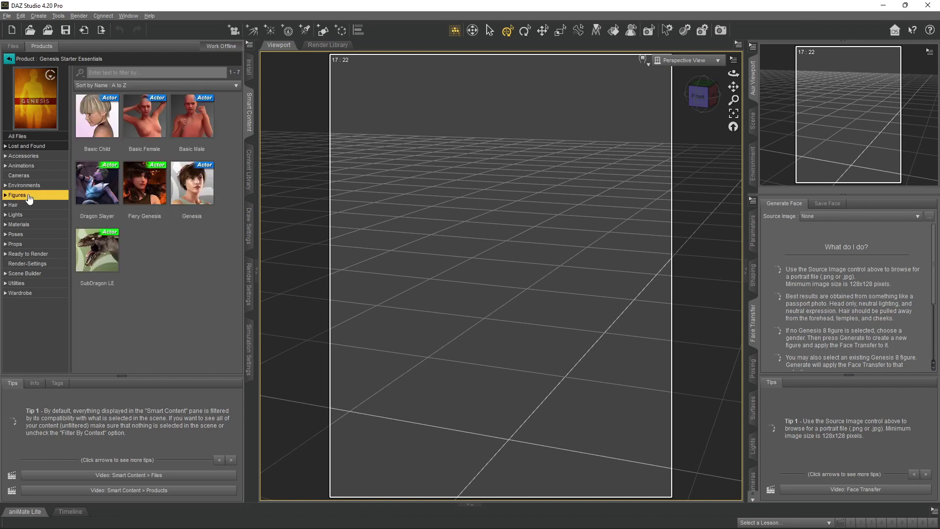
double_click(205, 125)
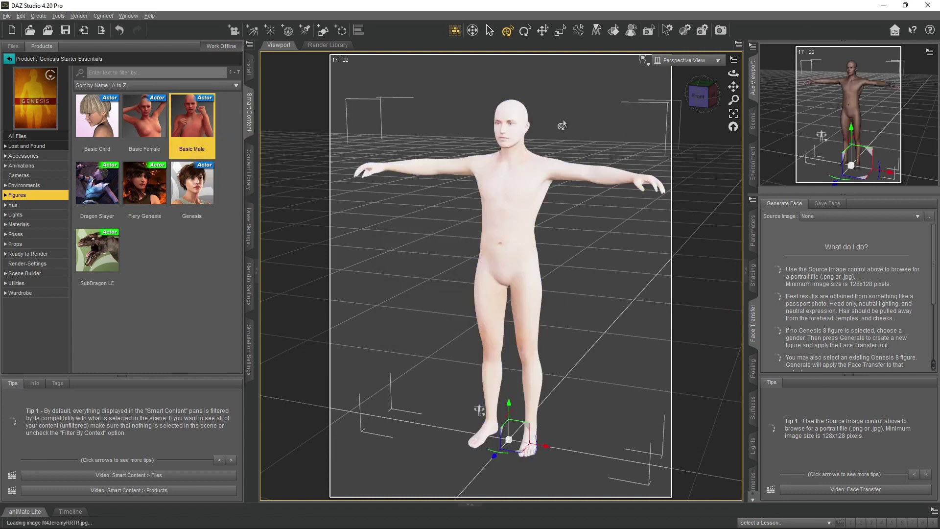
left_click(642, 61)
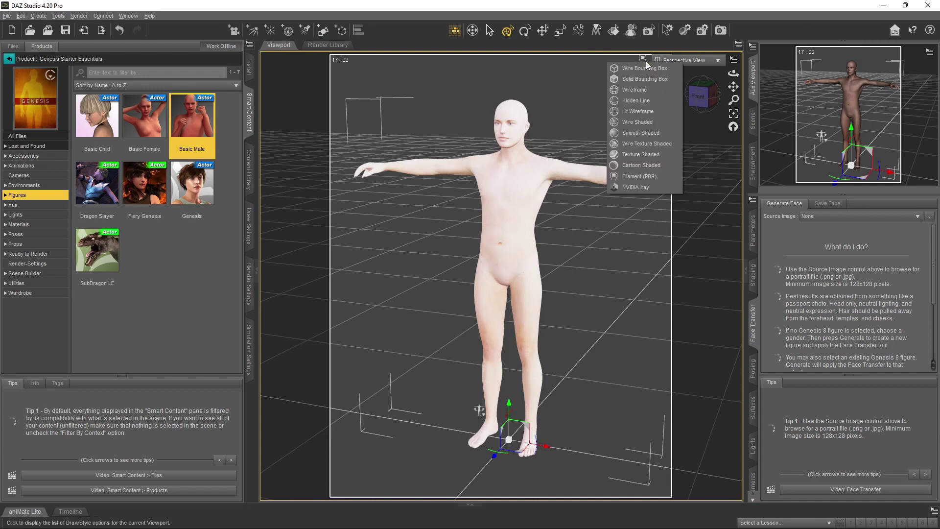
left_click(645, 187)
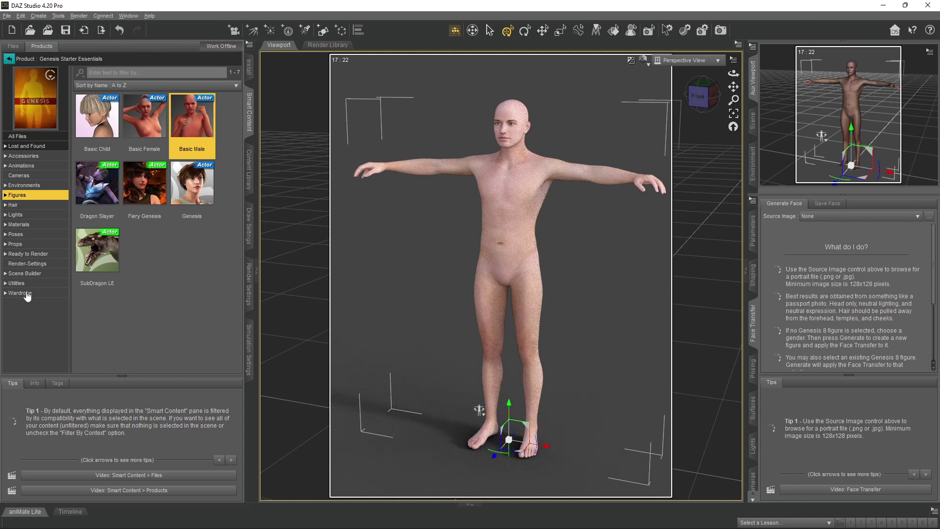
Dress the male figure in the Boxers and Shirt from the product's Wardrobe category.
left_click(6, 294)
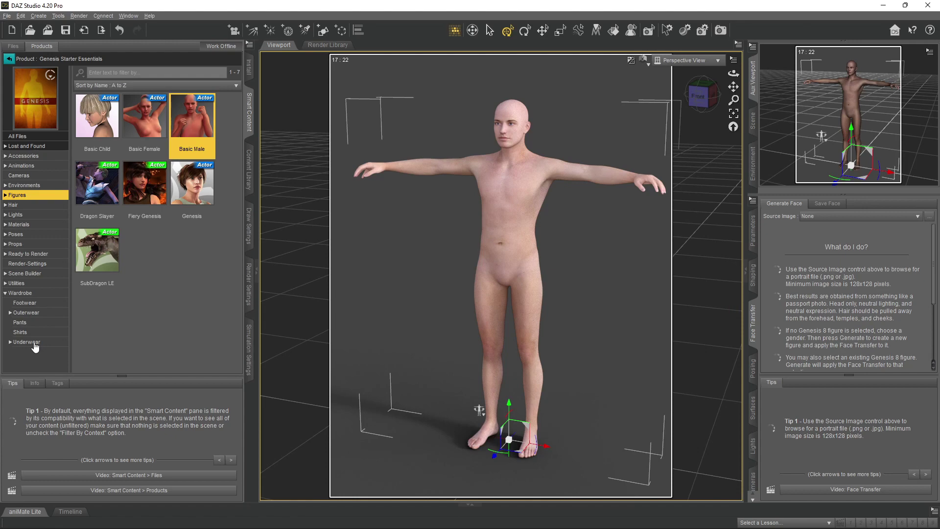
left_click(29, 342)
double_click(101, 119)
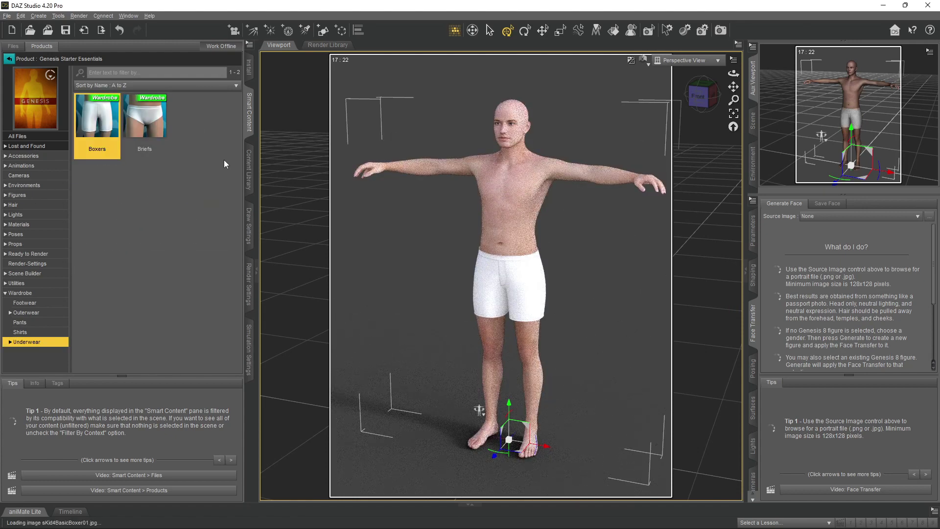
left_click(19, 332)
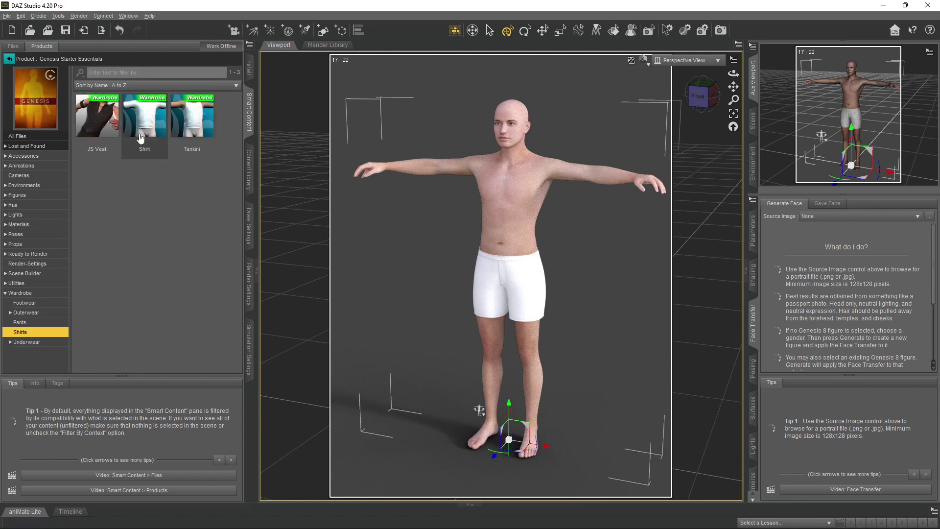
double_click(147, 124)
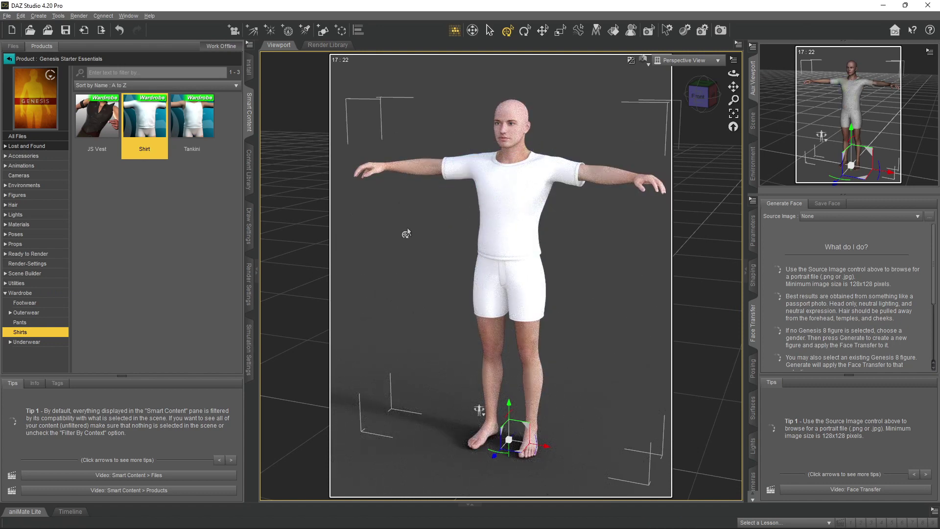
Apply the Male Boxer 01 pose from the product's Poses category to the figure.
left_click(22, 235)
scroll(228, 281, "down", 5)
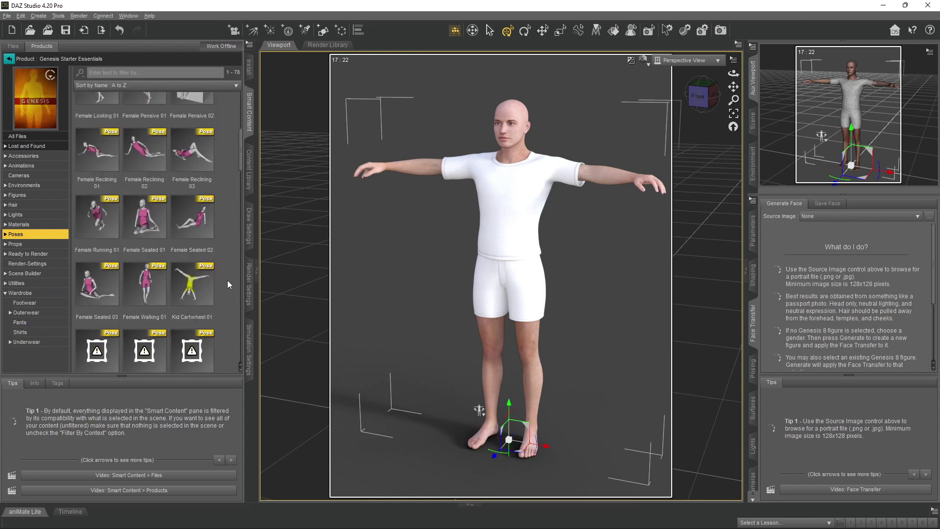
scroll(223, 282, "down", 1)
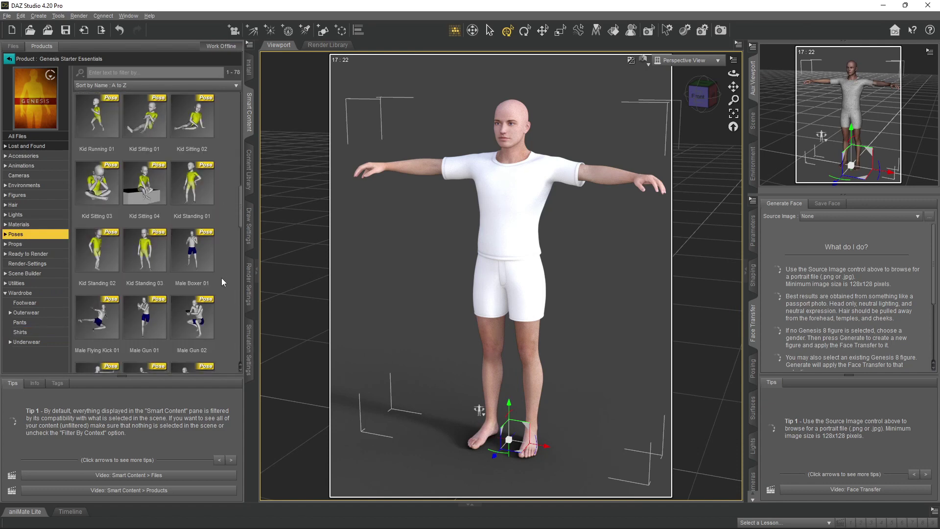
double_click(195, 255)
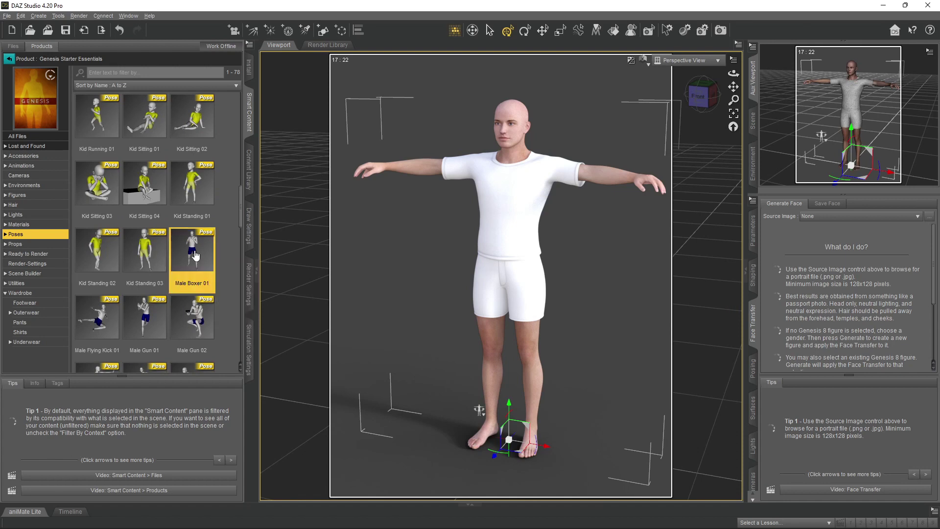
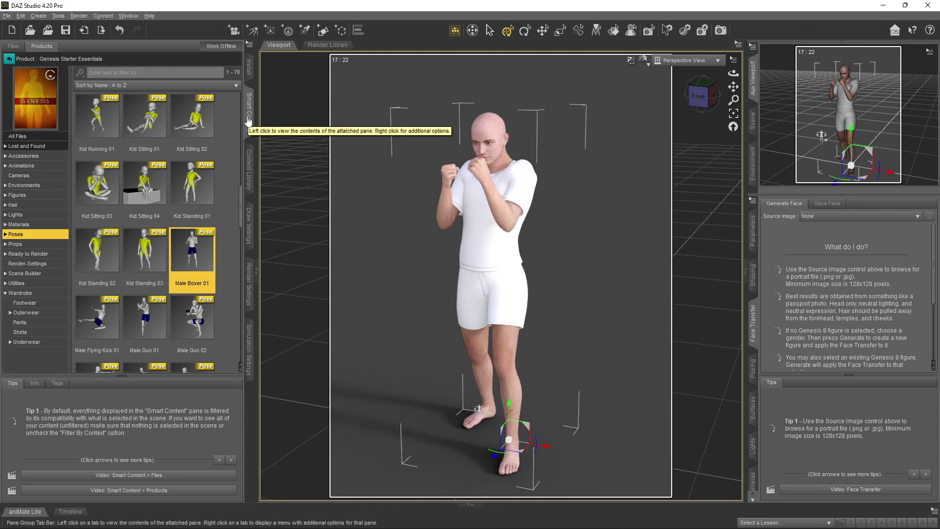
Save the scene as a DSON user file named test in the Diffeomorphic folder on the Desktop.
left_click(8, 16)
mouse_move(29, 85)
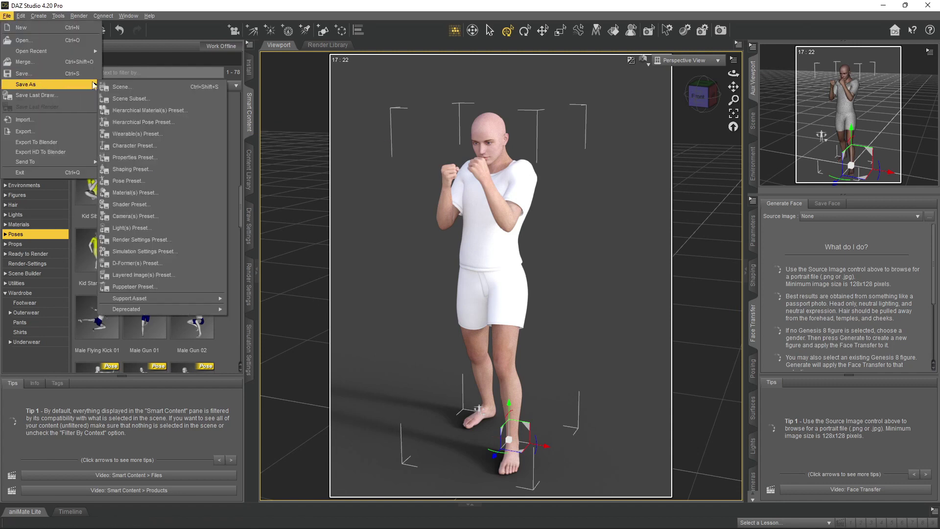
left_click(150, 87)
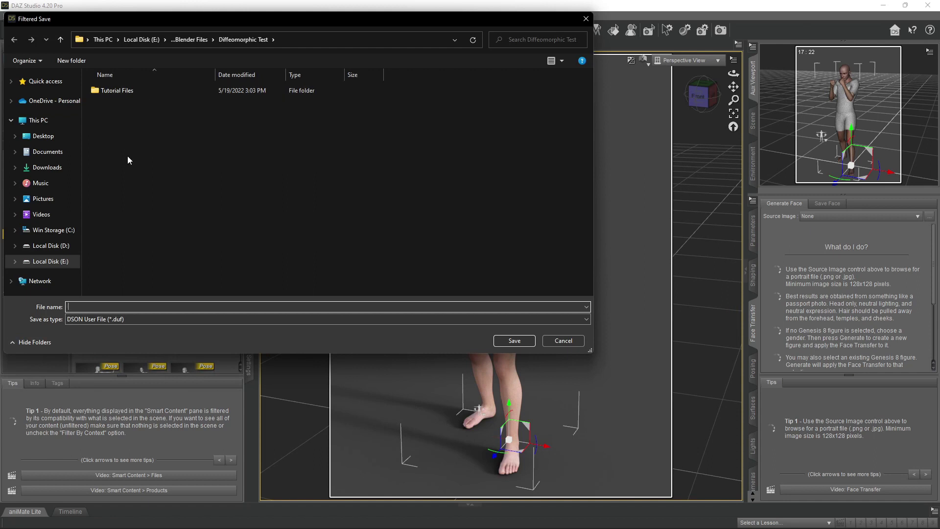
left_click(44, 137)
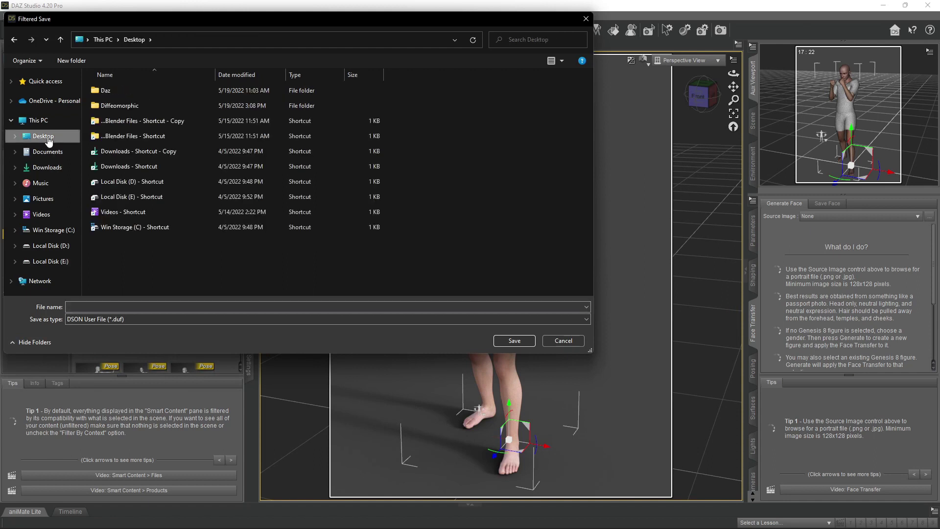
double_click(122, 109)
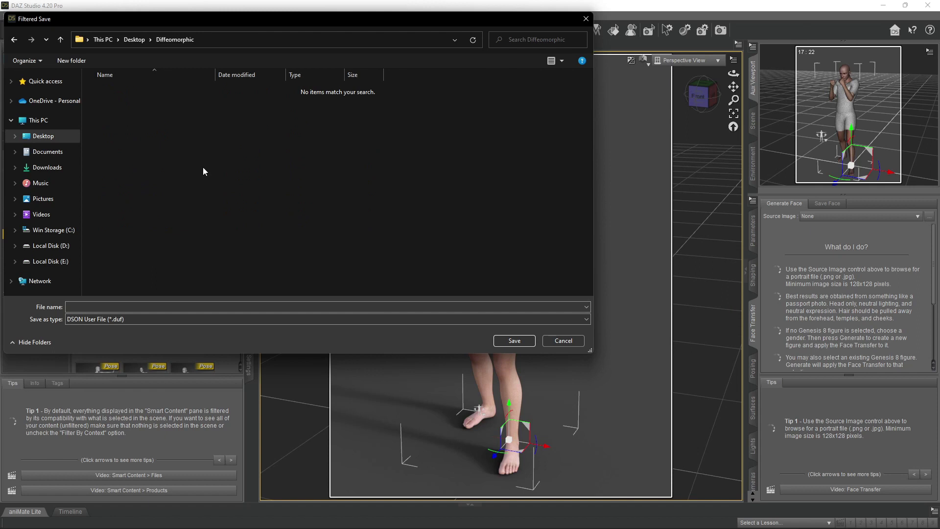
left_click(101, 307)
type("test")
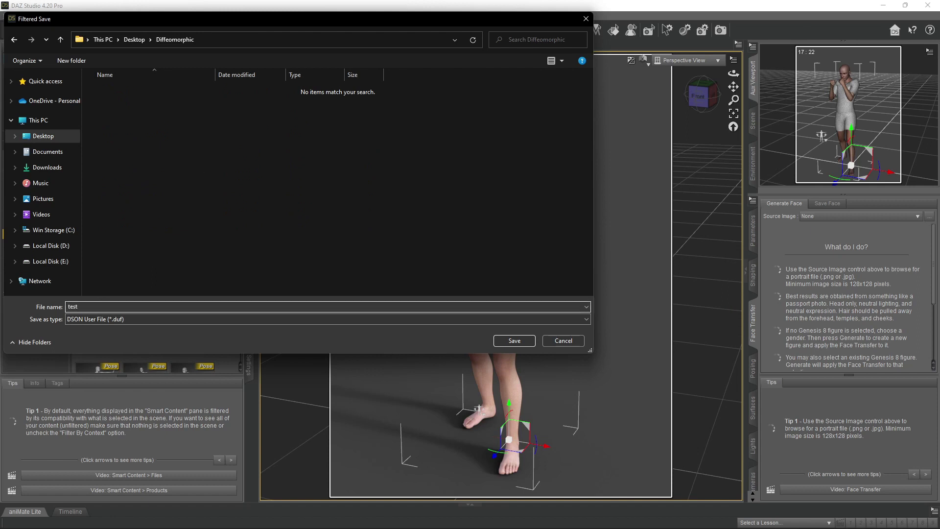
left_click(513, 344)
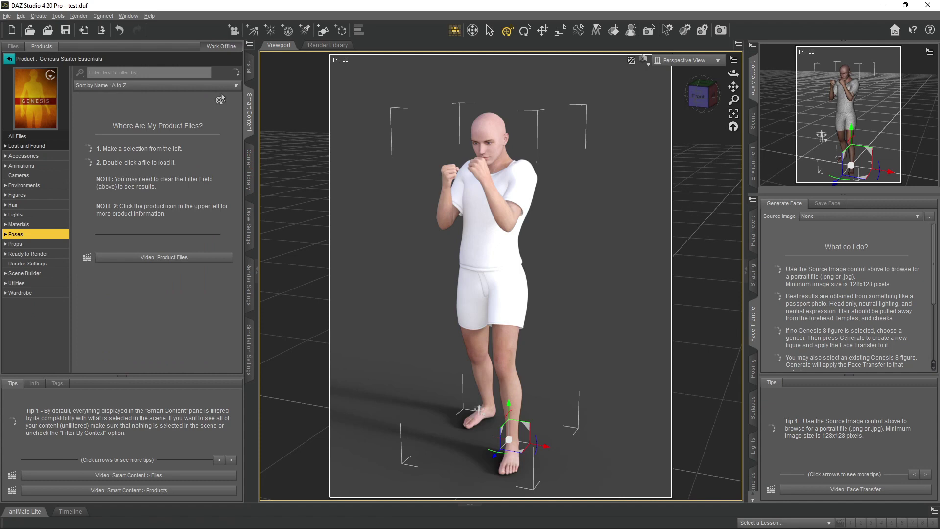
Export the scene to Blender as a DBZ file named test in the Desktop's Diffeomorphic folder and dismiss the completion notice.
left_click(7, 16)
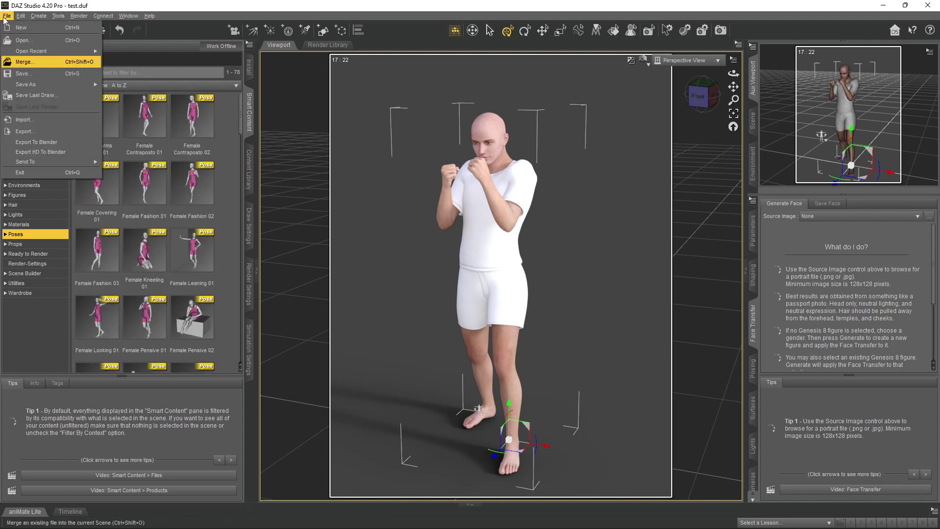
left_click(43, 143)
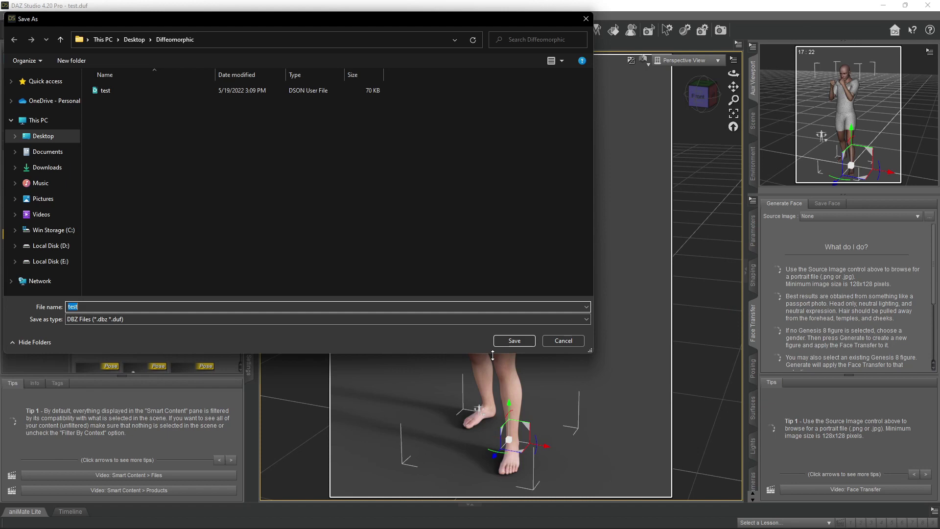
left_click(514, 341)
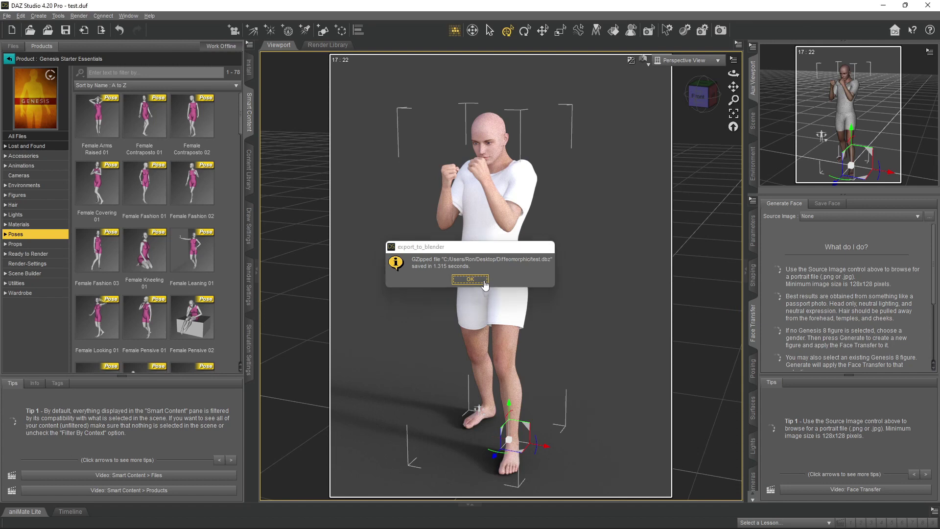
left_click(478, 283)
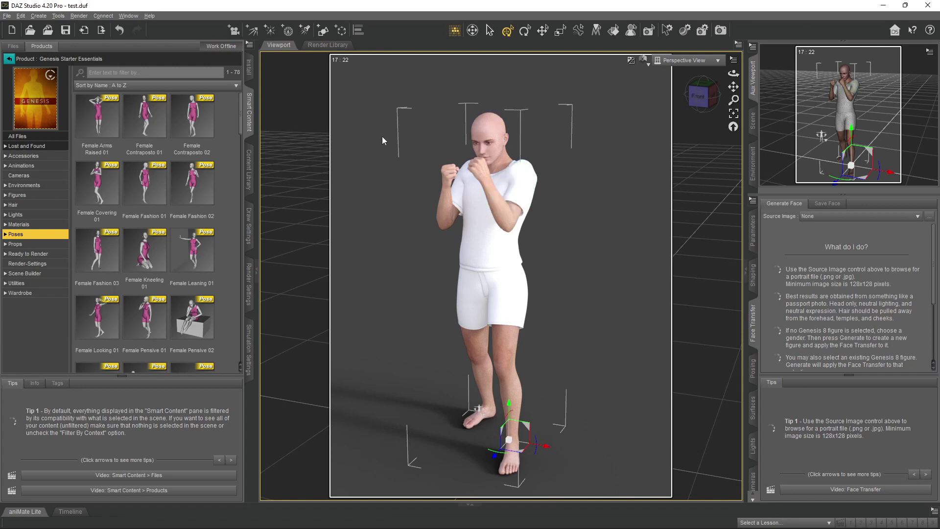
Clear the selection and reselect the whole Genesis figure from the scene's node list.
left_click(609, 196)
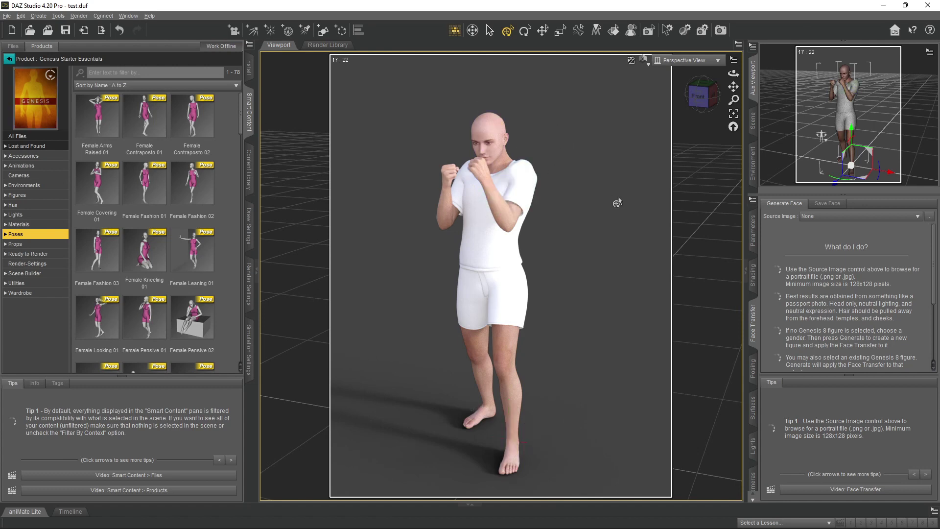
left_click(753, 121)
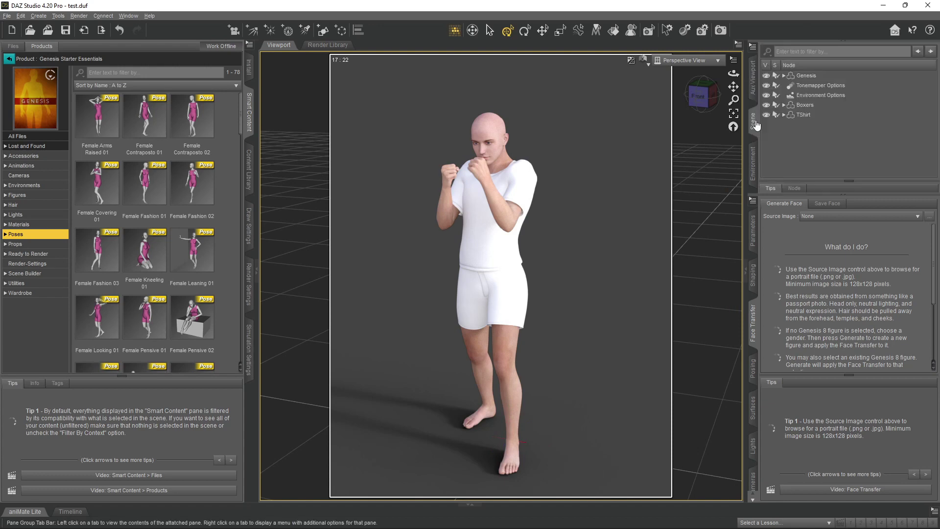
left_click(814, 75)
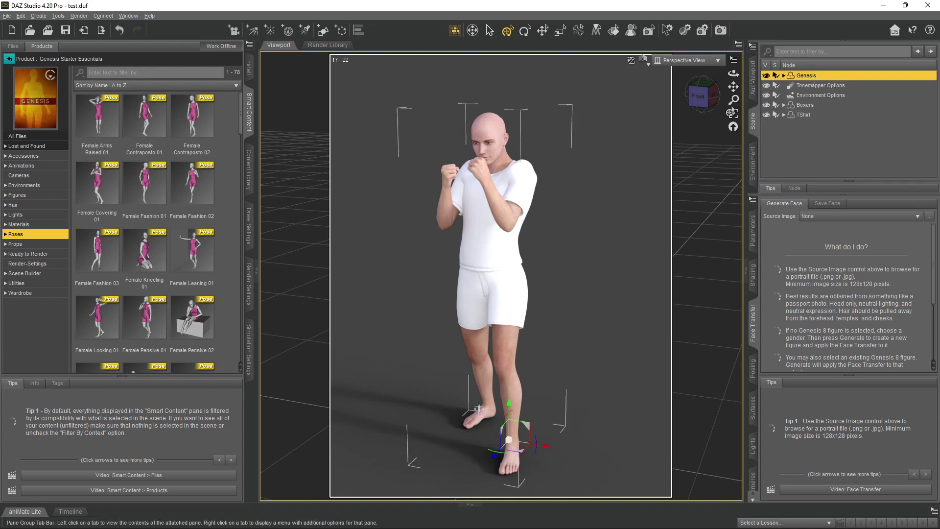
left_click(7, 16)
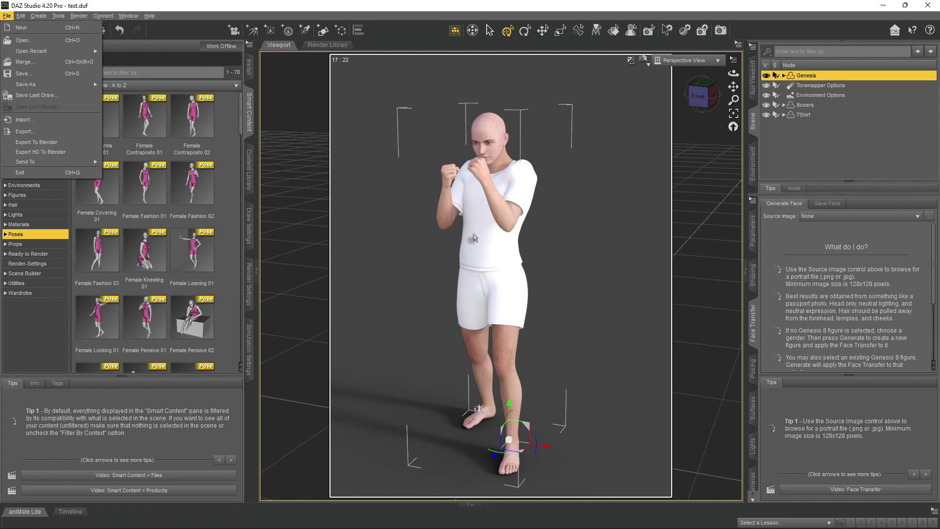
left_click(393, 250)
left_click(405, 248)
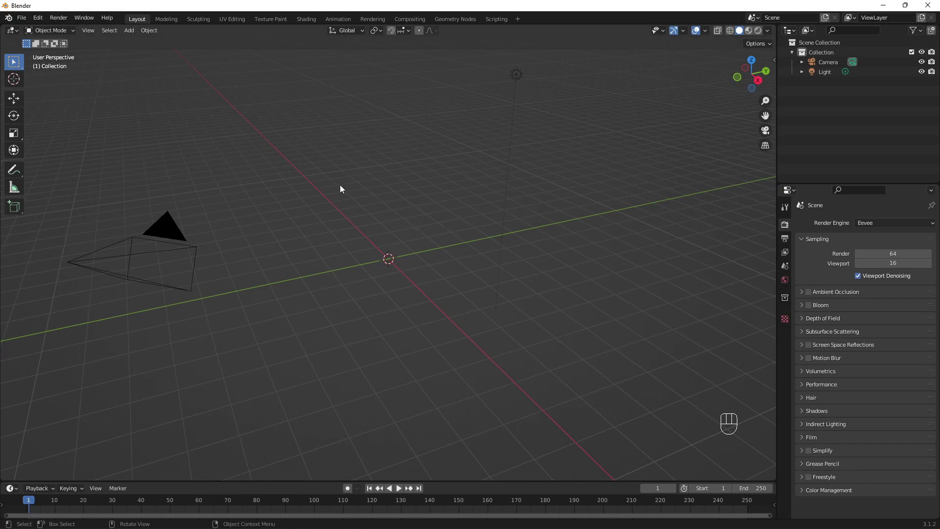
Switch to Blender and install the add-on Diffeomorphic-import_daz-c594645ca3cf.zip from the Blender Addons folder inside ...Blender Files.
left_click(38, 18)
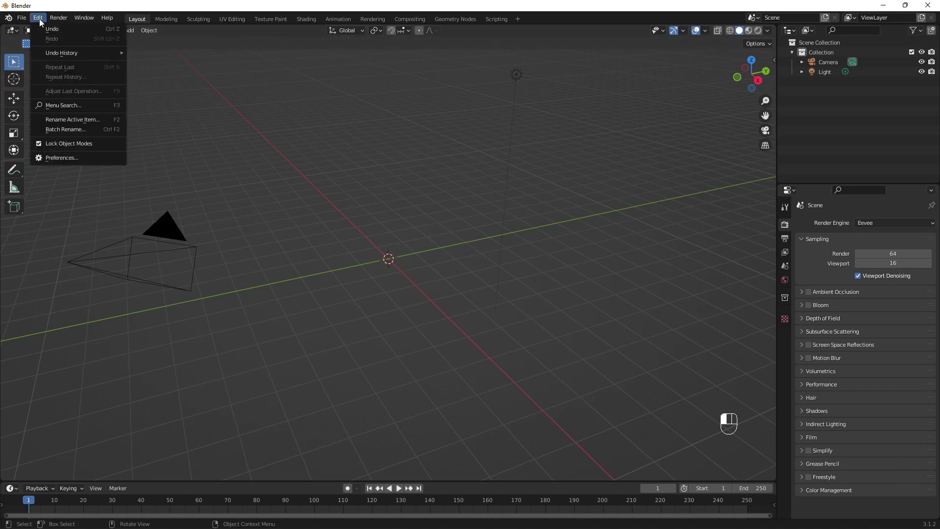
left_click(71, 157)
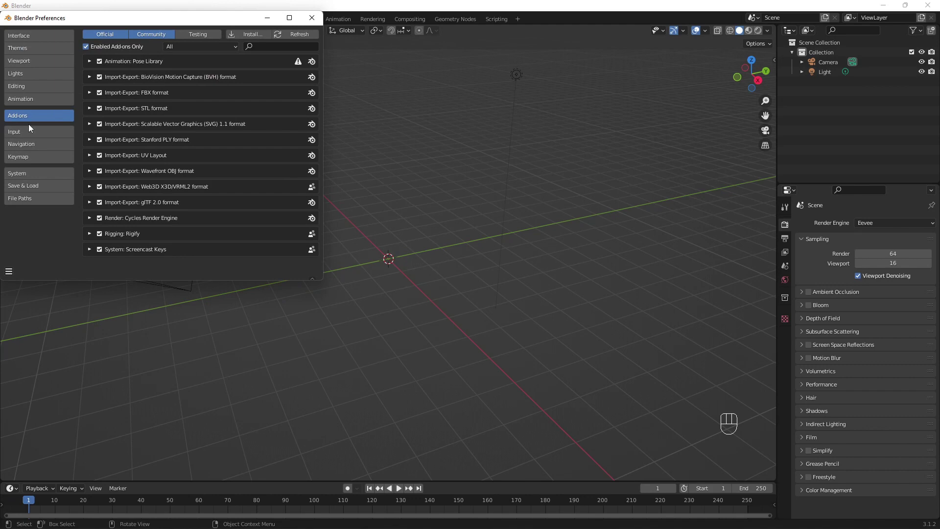
left_click(258, 34)
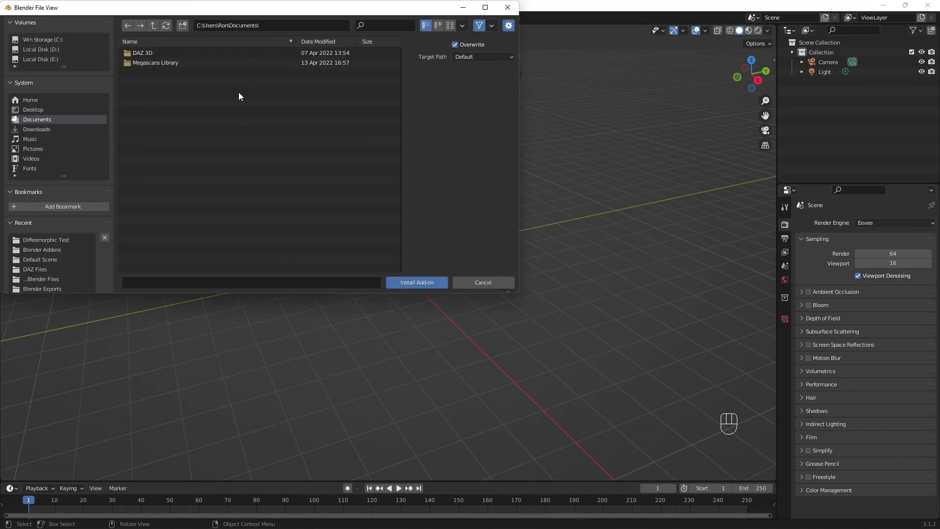
left_click(52, 110)
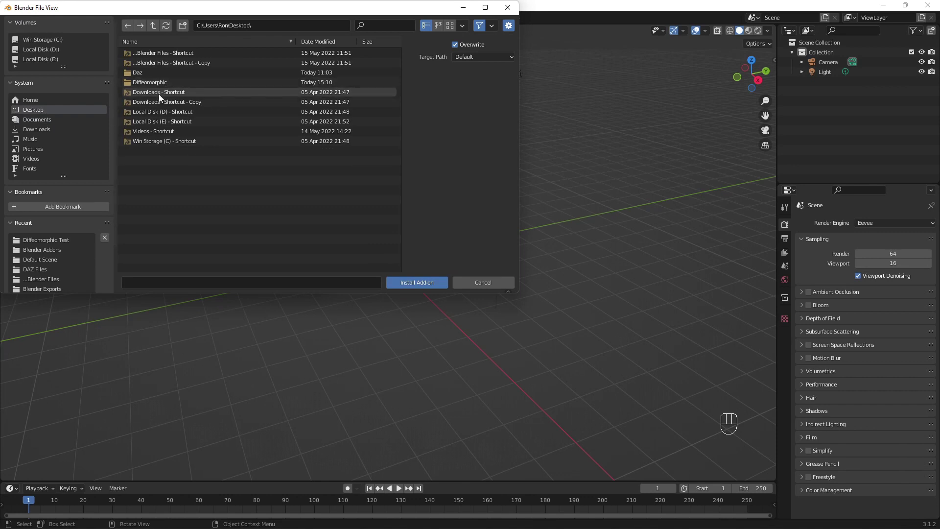
double_click(162, 54)
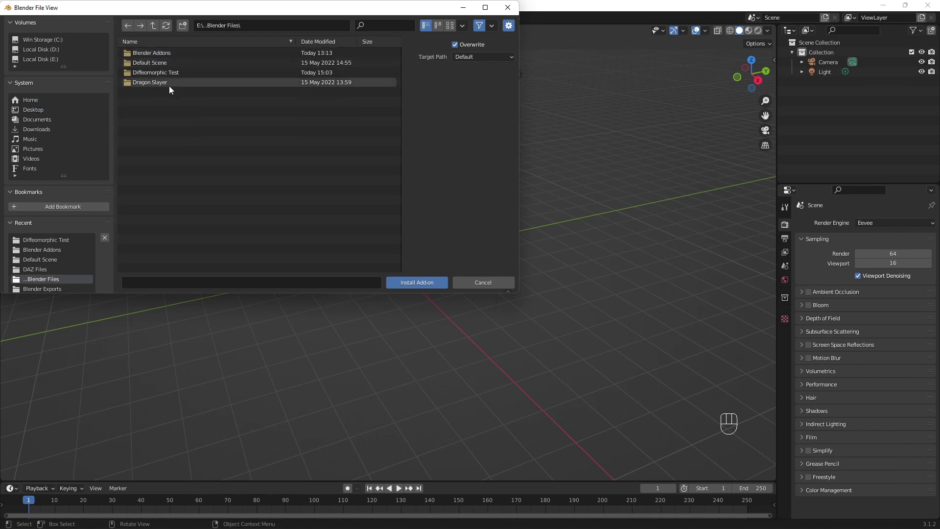
double_click(159, 54)
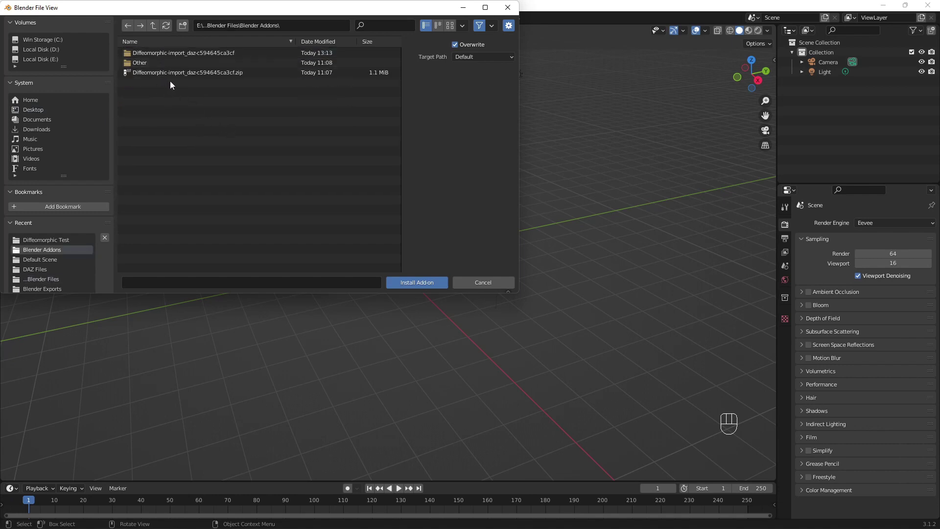
left_click(147, 73)
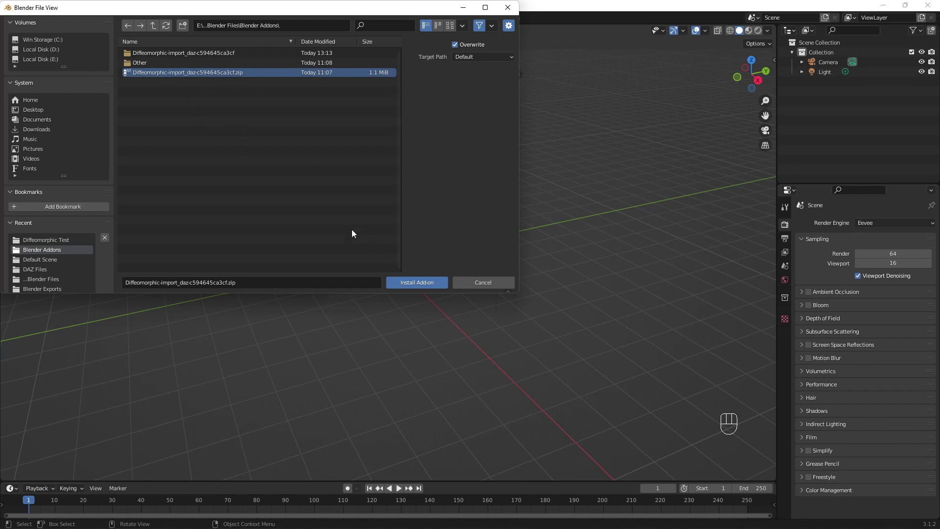
left_click(422, 283)
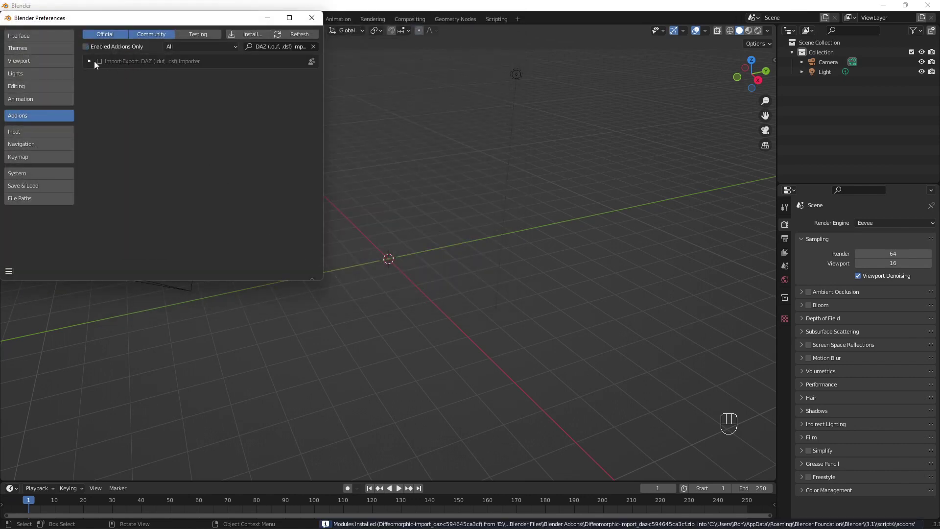
Enable the DAZ (.duf, .dsf) importer add-on, save the preferences and close them.
left_click(99, 61)
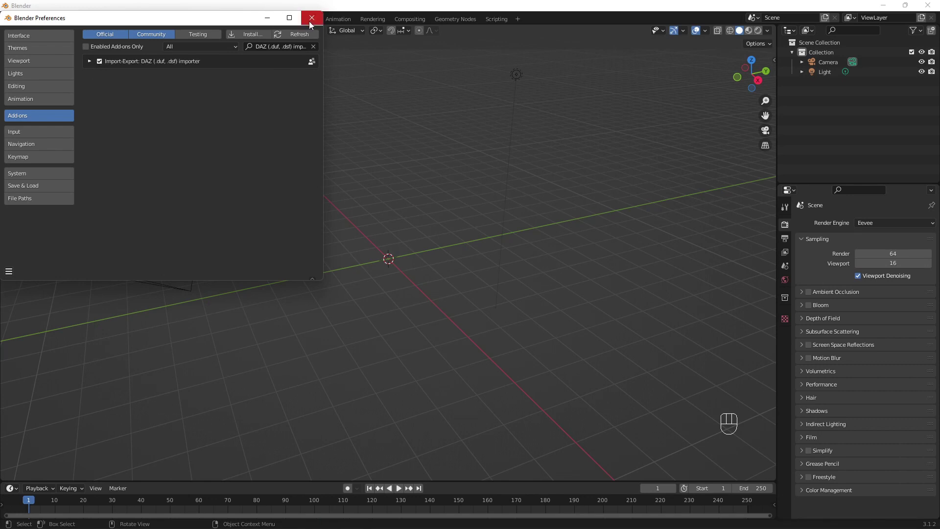
left_click(9, 272)
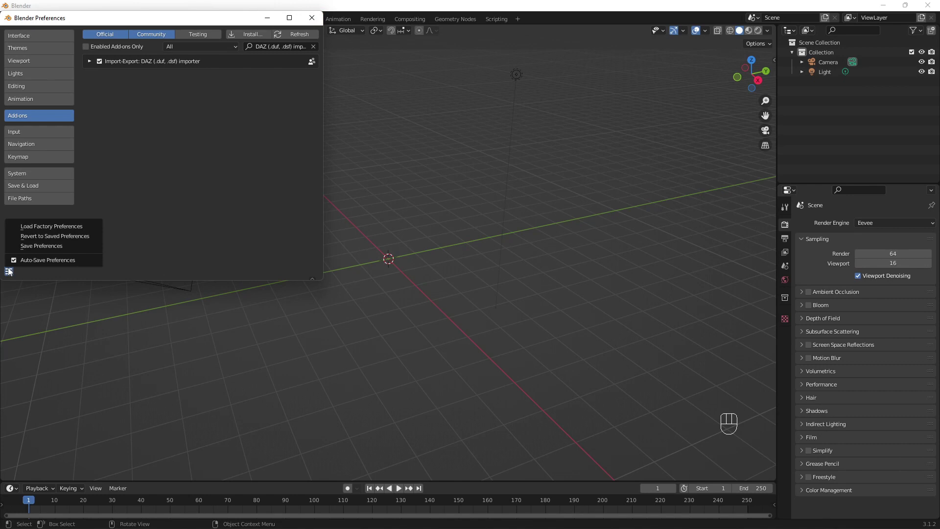
left_click(42, 246)
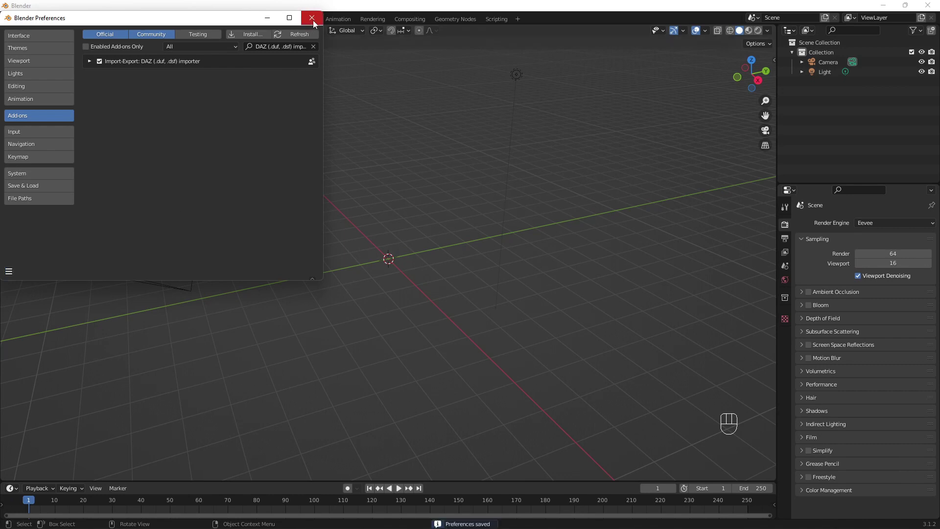
left_click(313, 19)
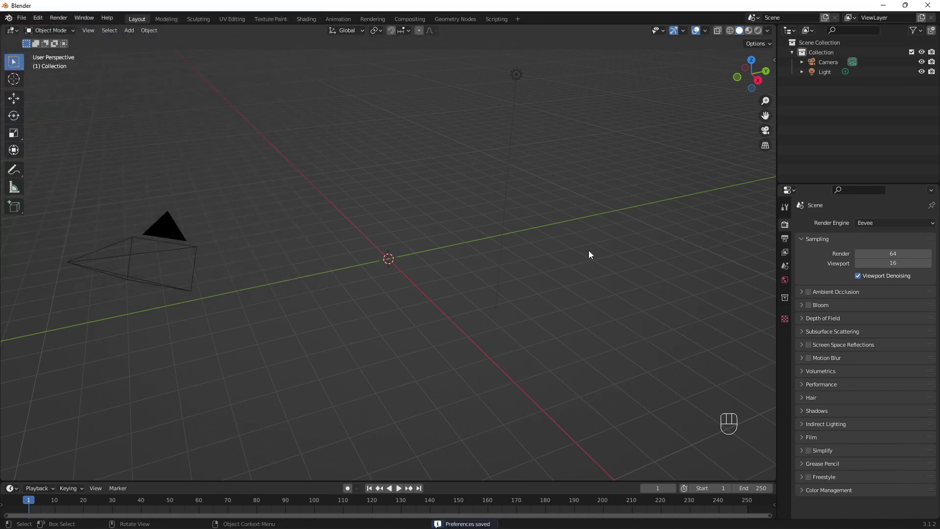
Show the DAZ Importer tools in the 3D viewport and open their Global Settings.
key("n")
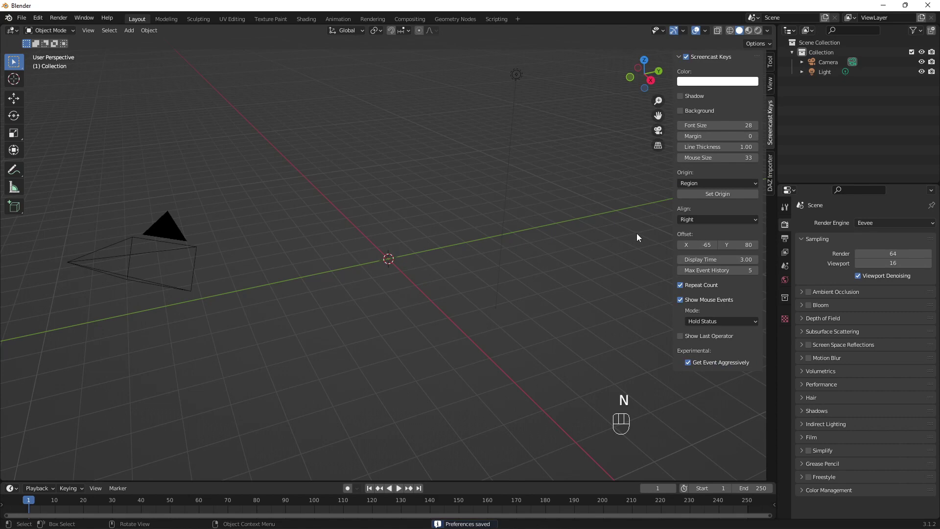
left_click(771, 177)
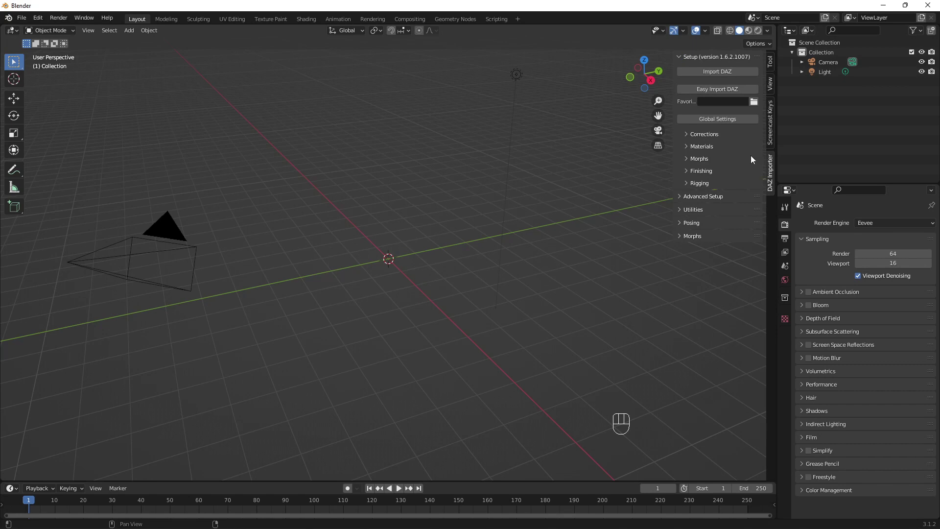
left_click(727, 122)
left_click_drag(516, 145, 297, 95)
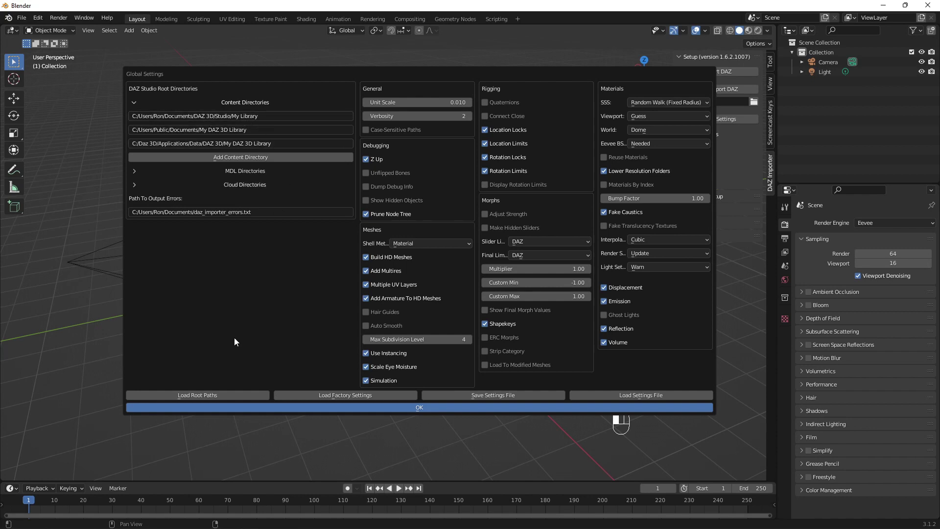
Start loading the DAZ root paths and browse to the Diffeomorphic folder on the Desktop.
left_click(240, 394)
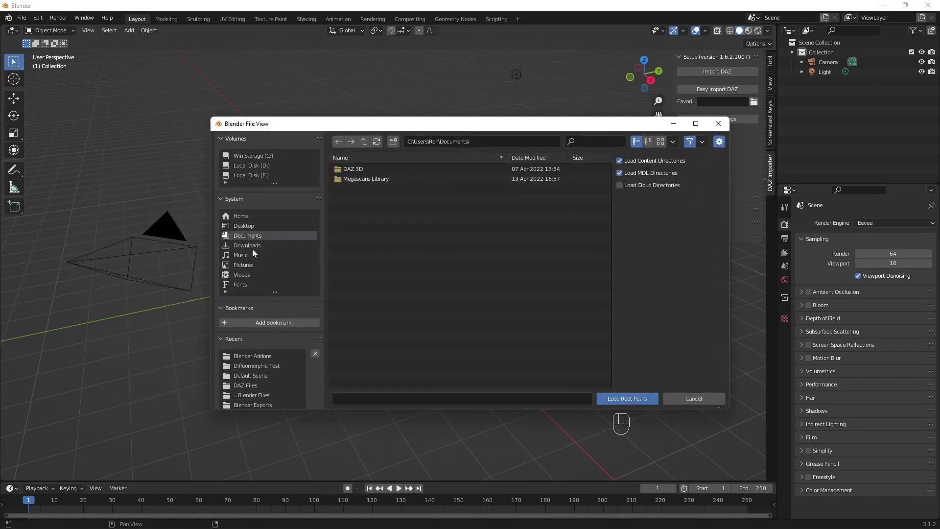
left_click(256, 225)
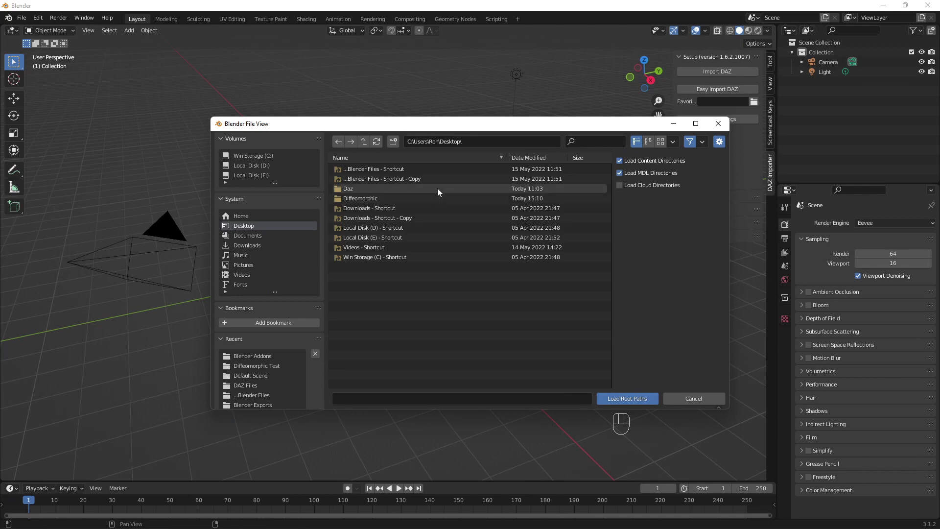
double_click(401, 198)
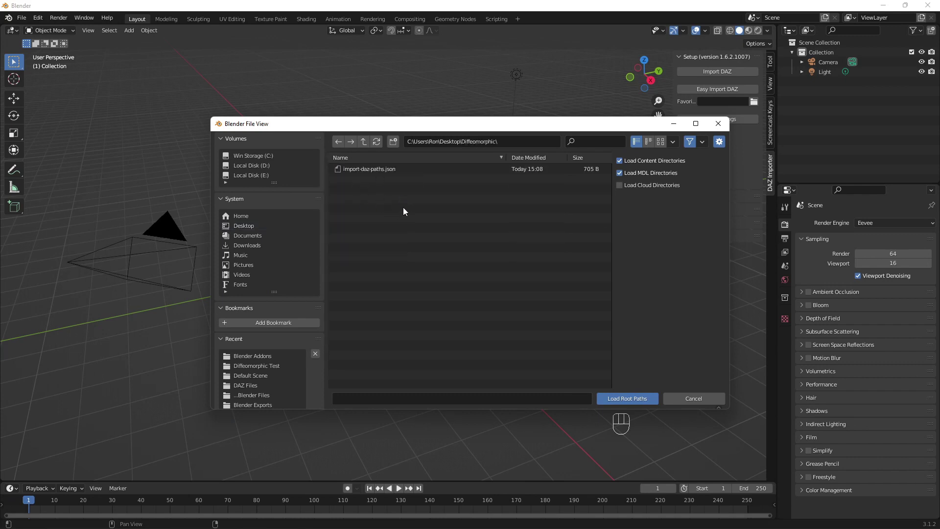
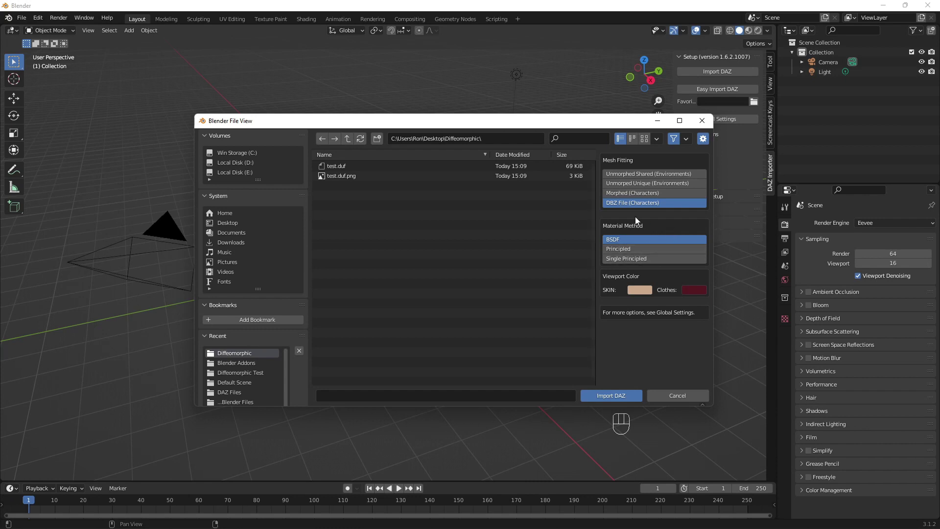
Set the DAZ import material method to Principled and try to import without choosing a file.
left_click(634, 248)
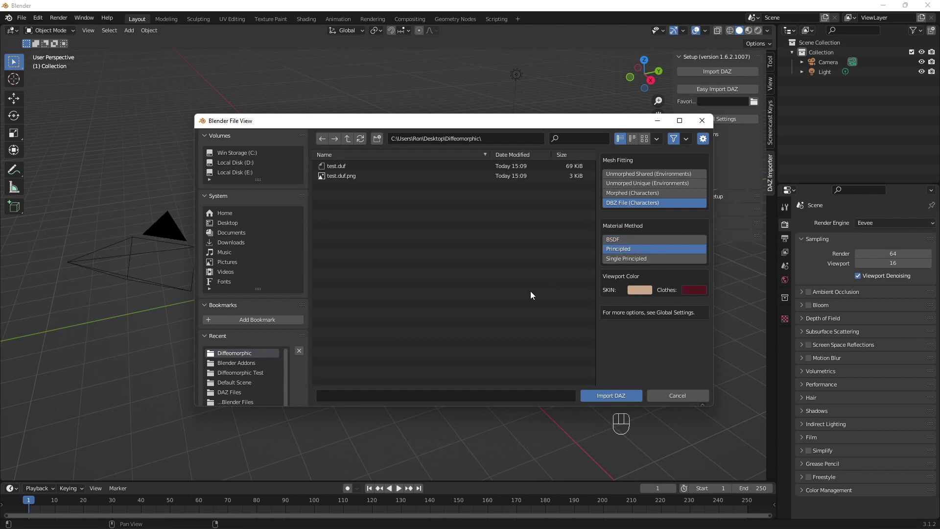
left_click(617, 397)
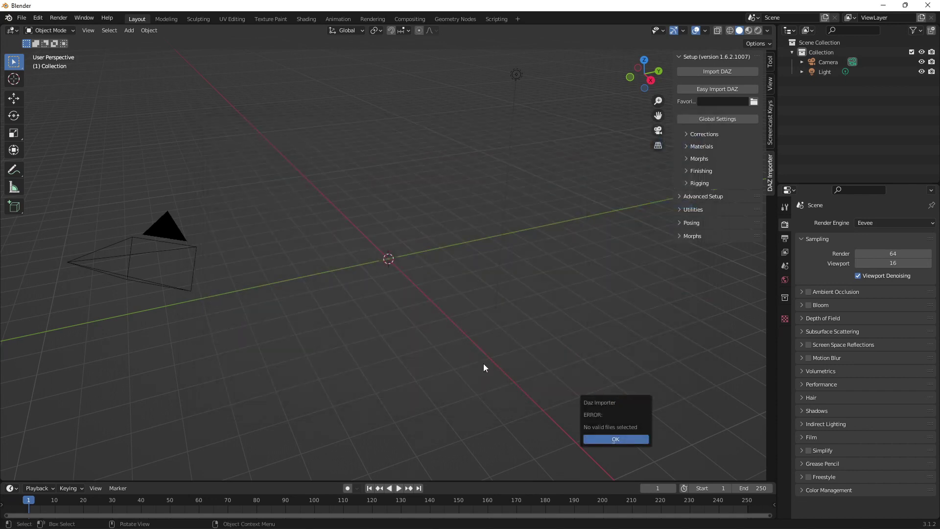
left_click(624, 439)
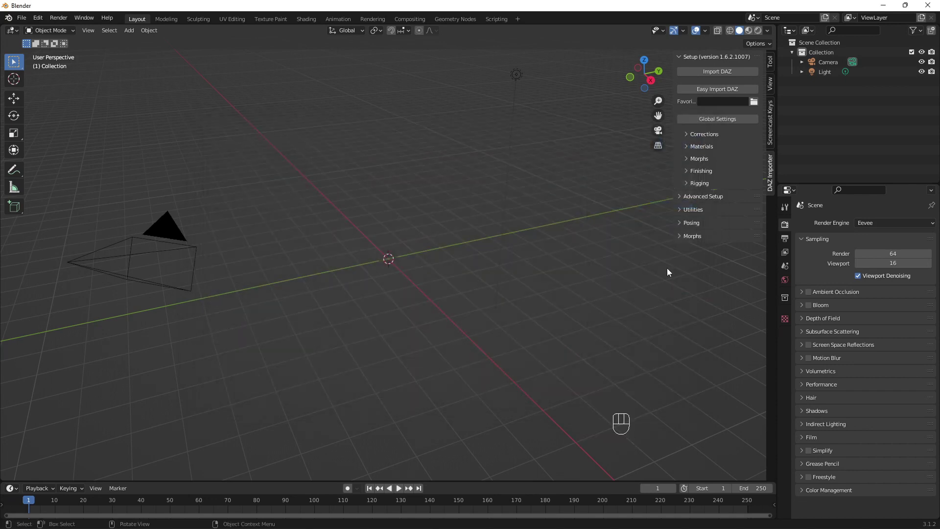
Import test.duf from the Diffeomorphic folder with the DAZ importer and dismiss the notice.
left_click(717, 78)
left_click(378, 168)
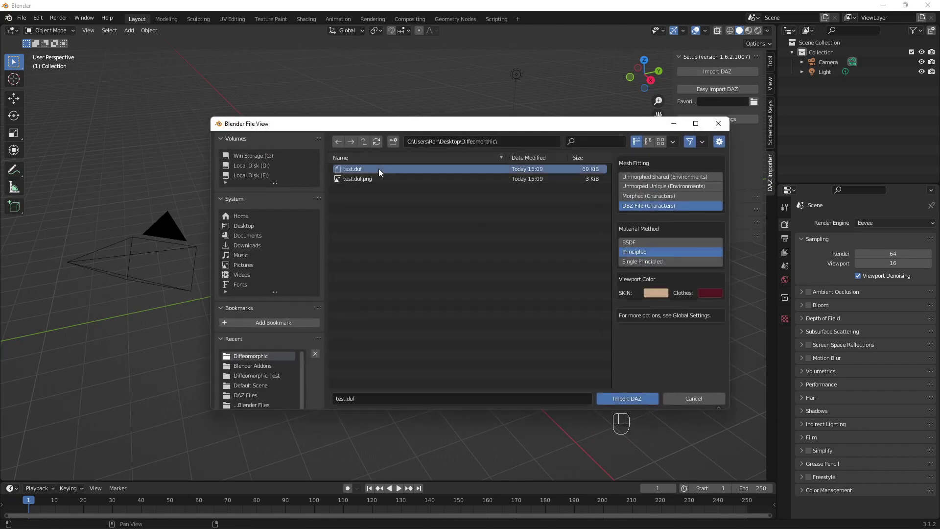
left_click(624, 396)
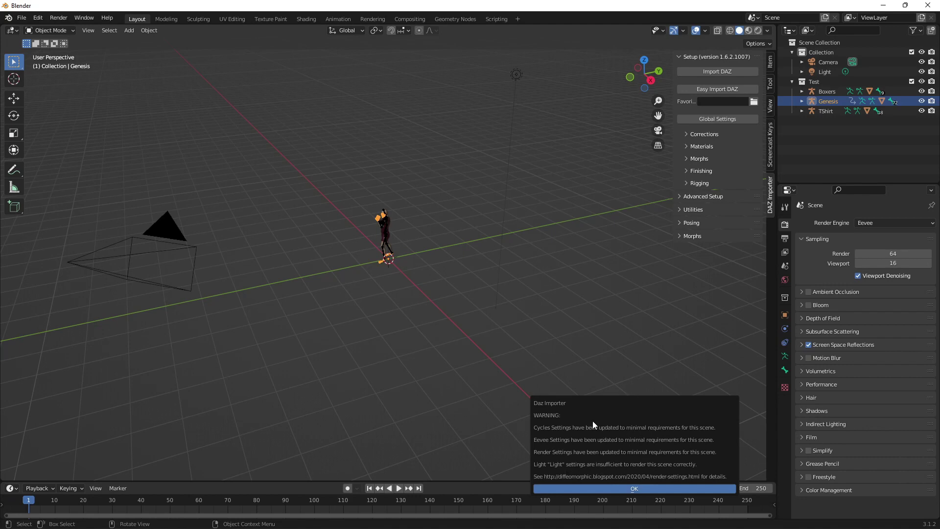
left_click(629, 488)
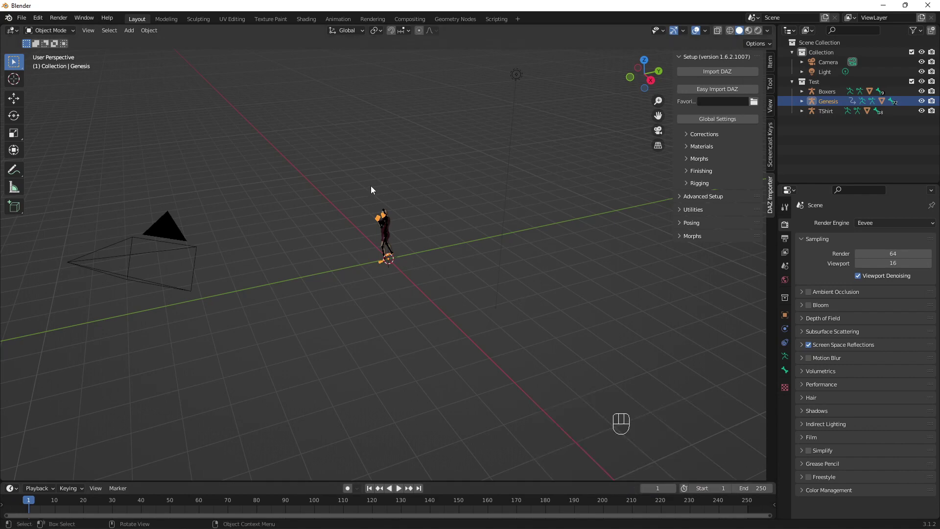
Hide the imported figure's bones through the viewport overlays.
scroll(372, 178, "up", 5)
middle_click_drag(403, 169, 476, 258, "shift")
scroll(464, 257, "up", 4)
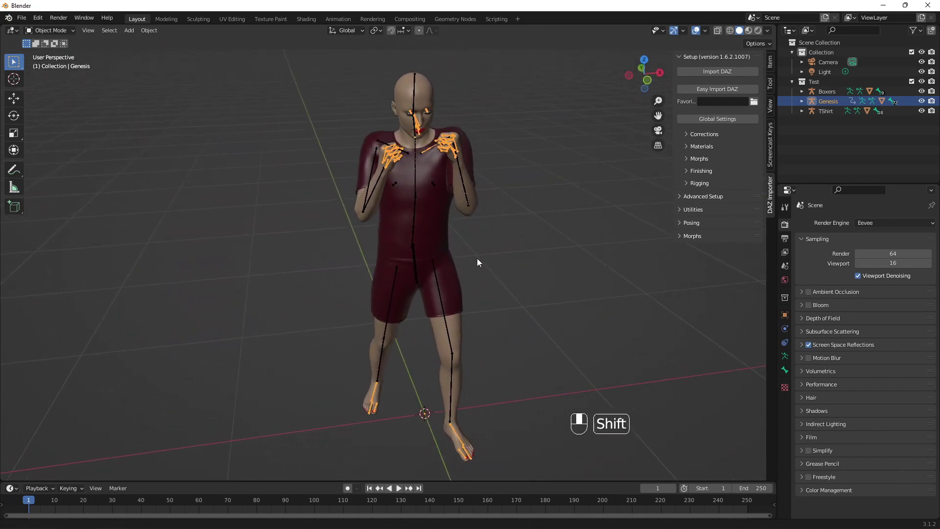
scroll(480, 256, "up", 3)
scroll(485, 254, "down", 1)
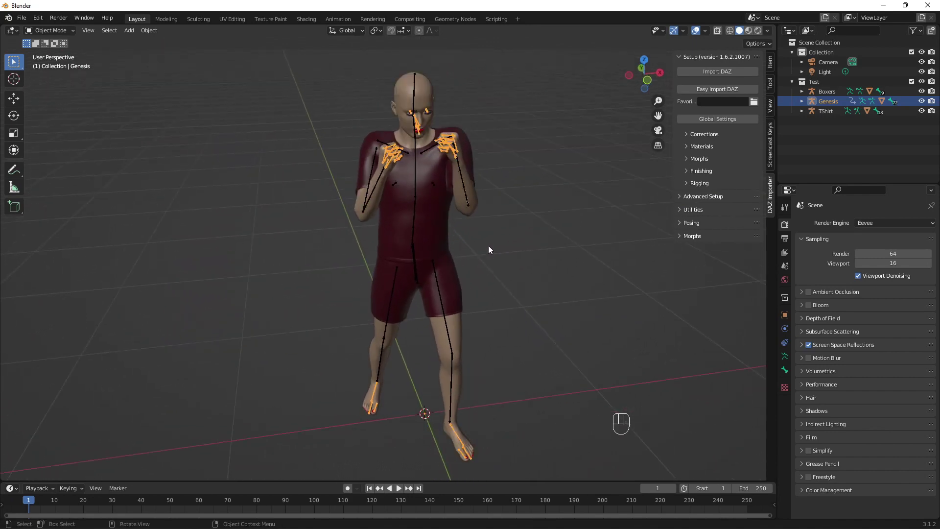
left_click(704, 30)
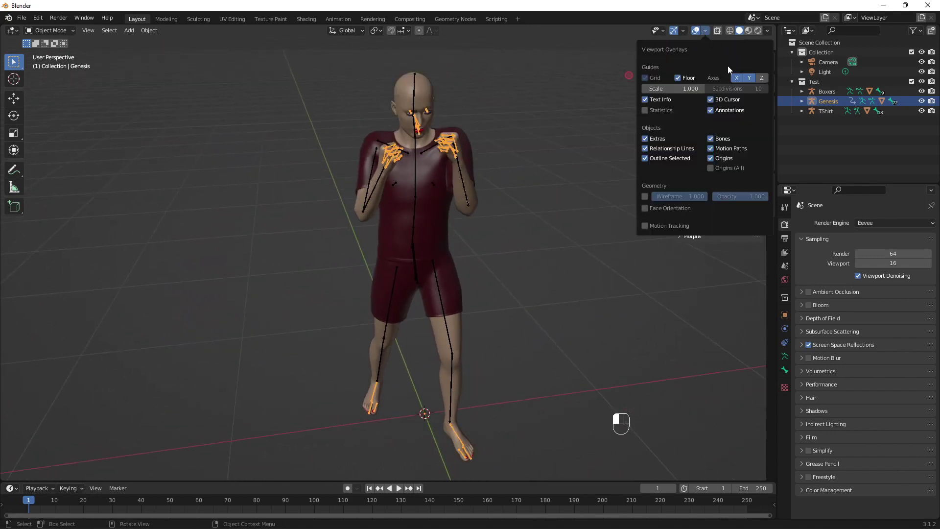
left_click(711, 139)
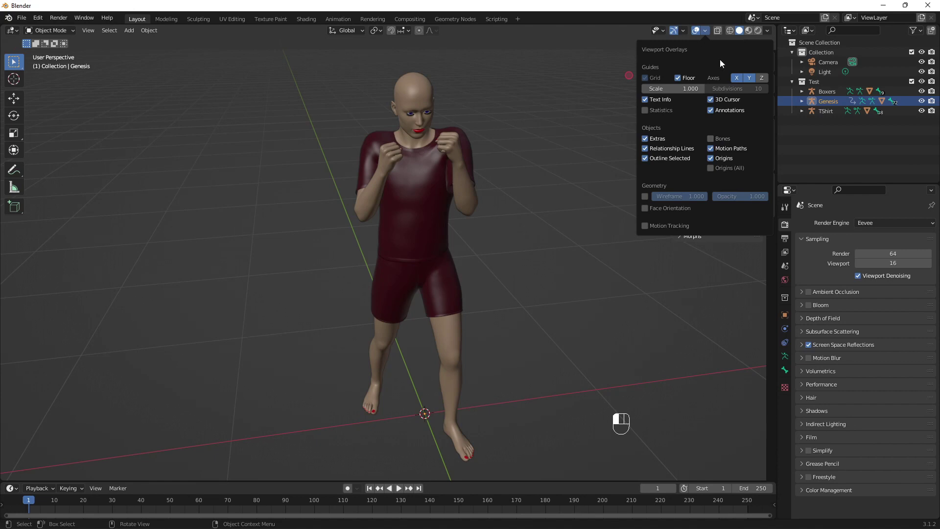
Display the viewport in rendered shading and deselect the figure's armature.
left_click(758, 32)
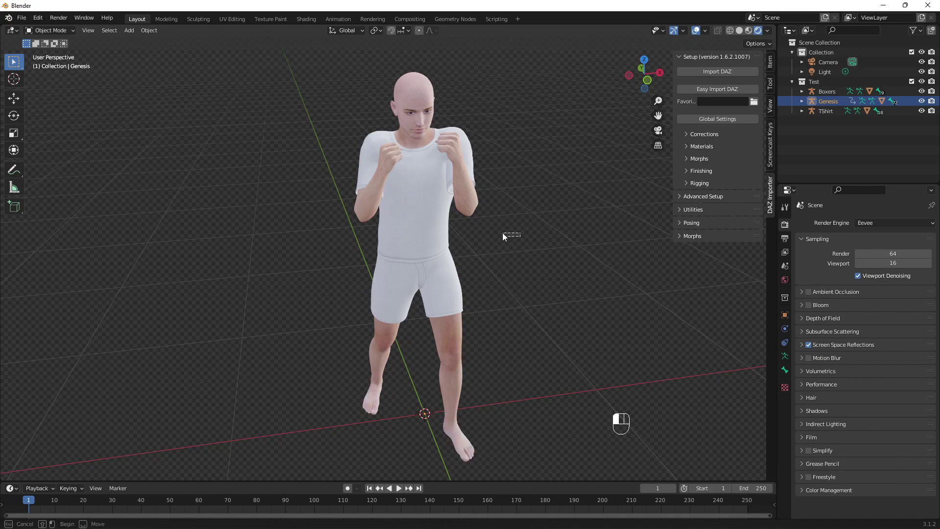
left_click(515, 242)
middle_click_drag(516, 241, 537, 235)
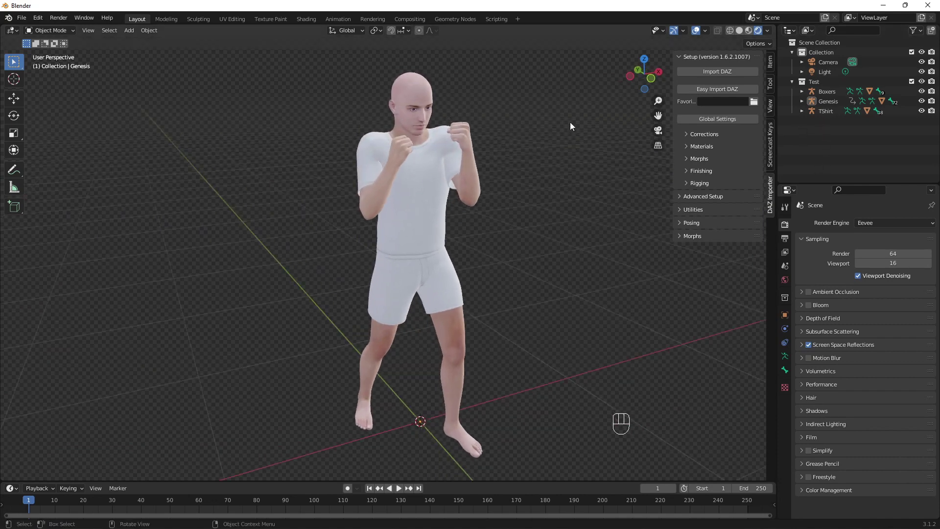
Select the Genesis body mesh and widen the outliner and properties area.
left_click(413, 88)
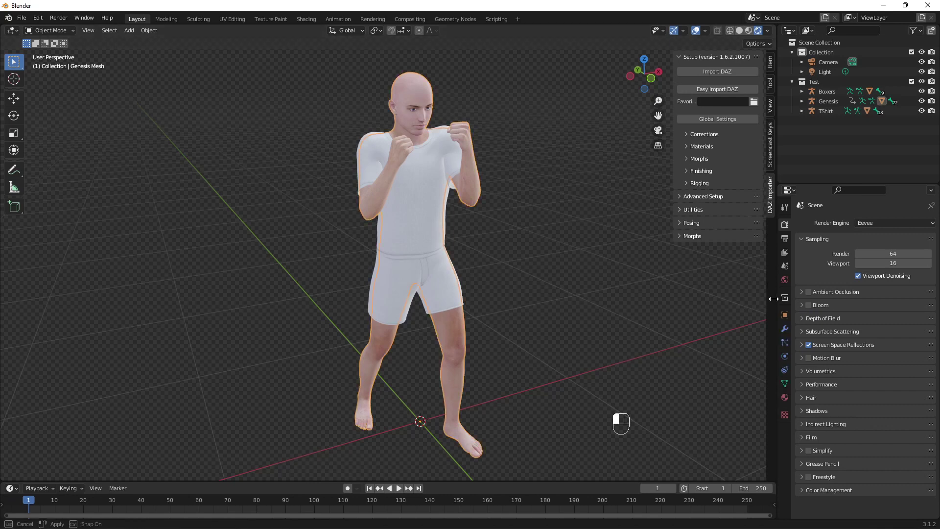
left_click_drag(773, 299, 734, 308)
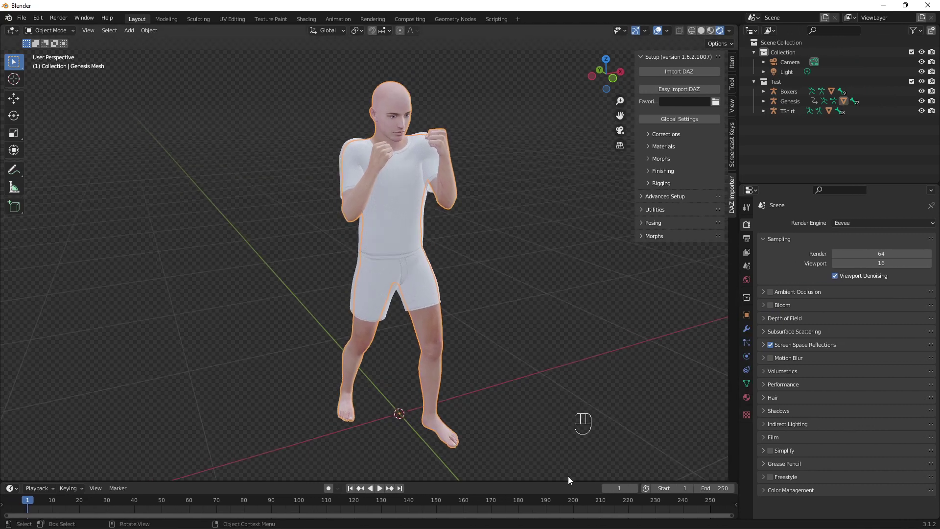